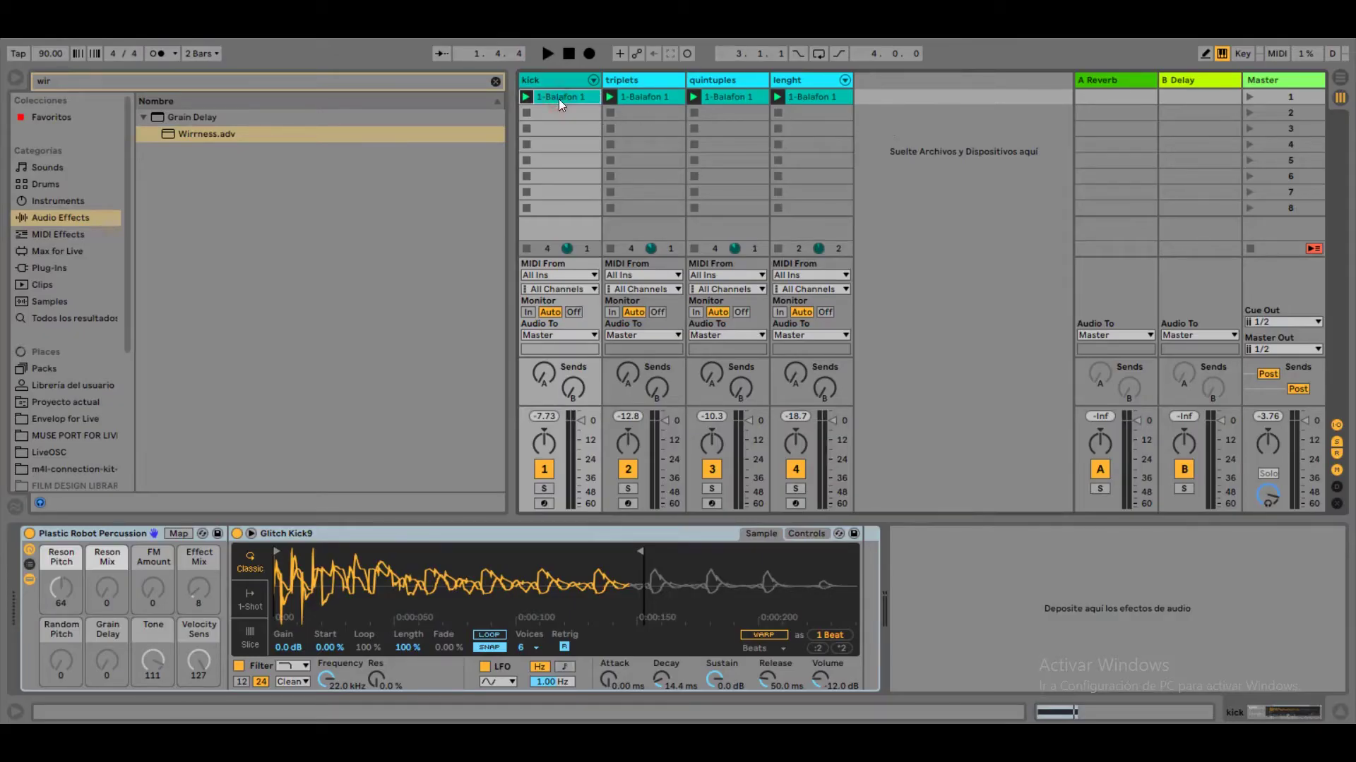
Step: Look through the triplets, quintuples and lenght clips, then select the kick clip
{"action": "key", "text": "Right"}
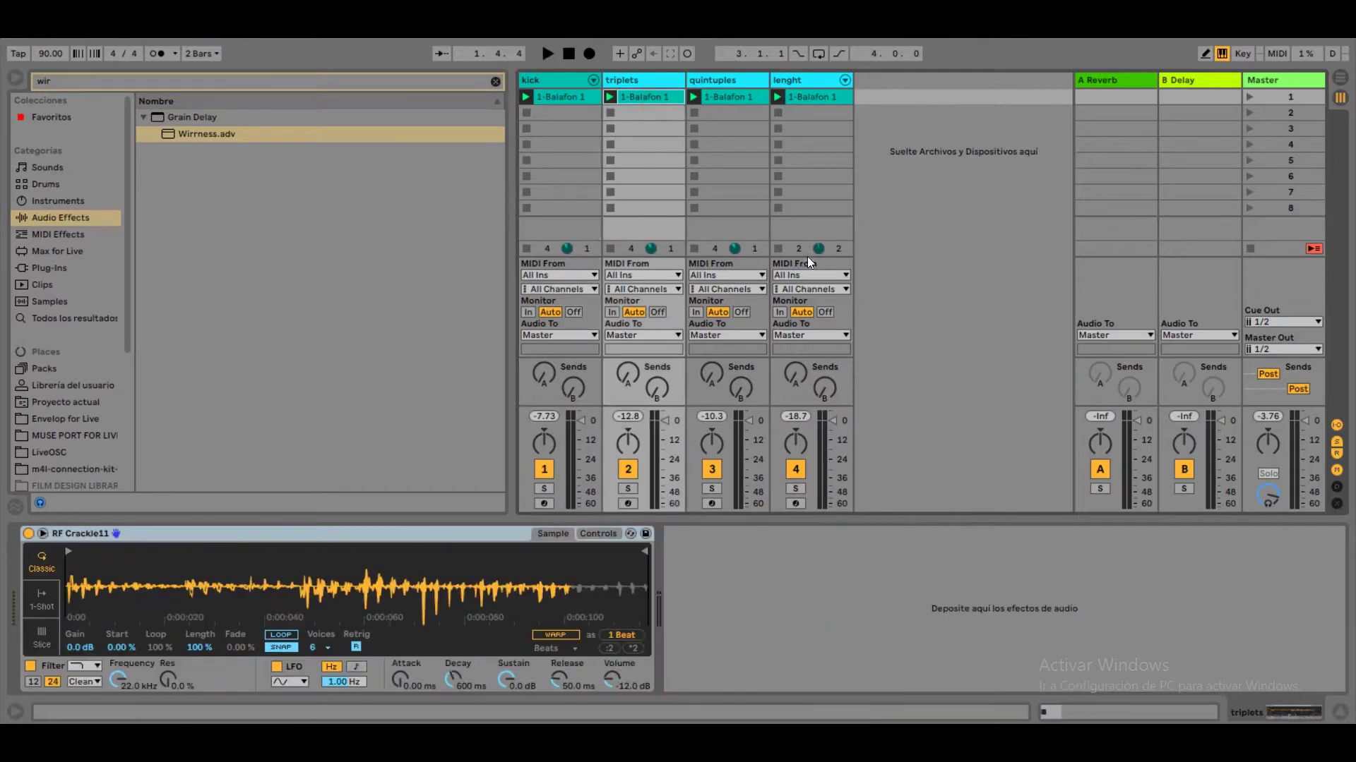
{"action": "left_click", "coordinate": [726, 97]}
{"action": "left_click", "coordinate": [820, 96]}
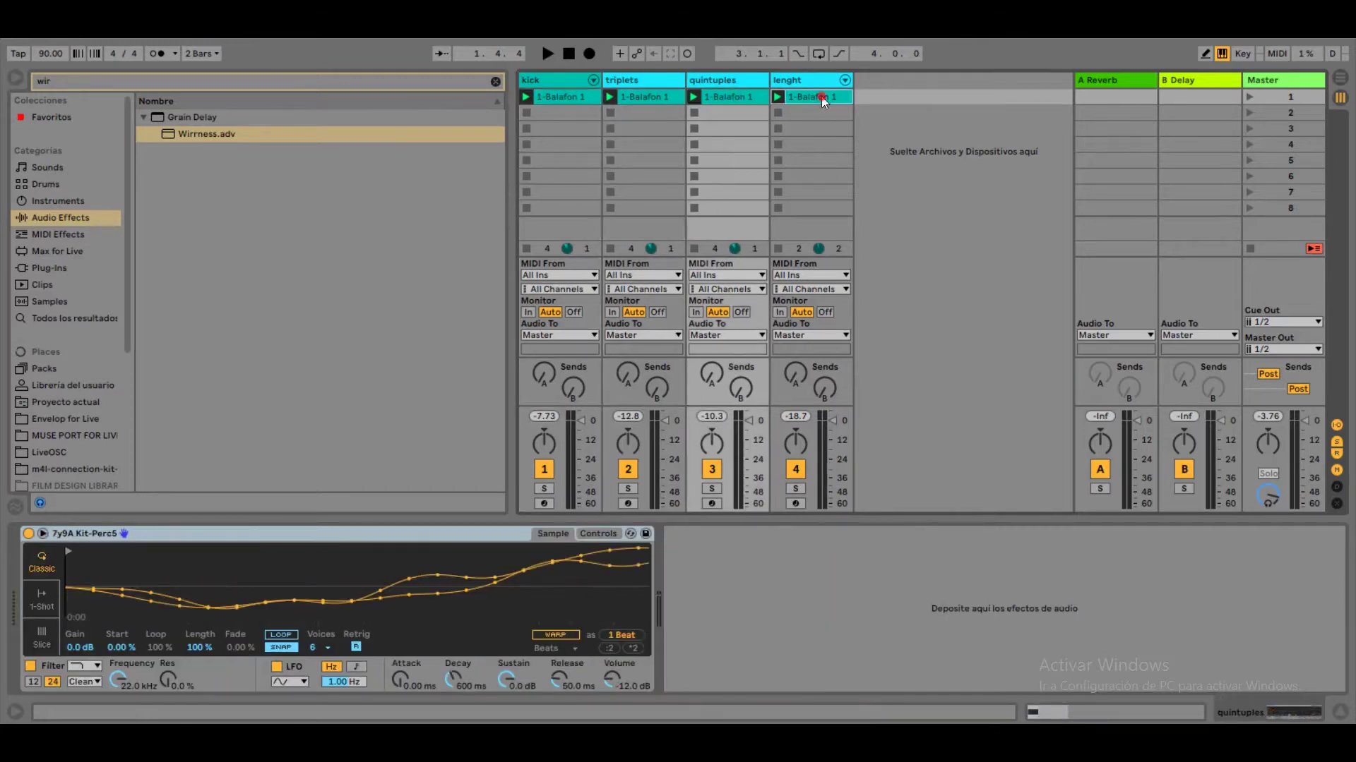
{"action": "left_click", "coordinate": [561, 96]}
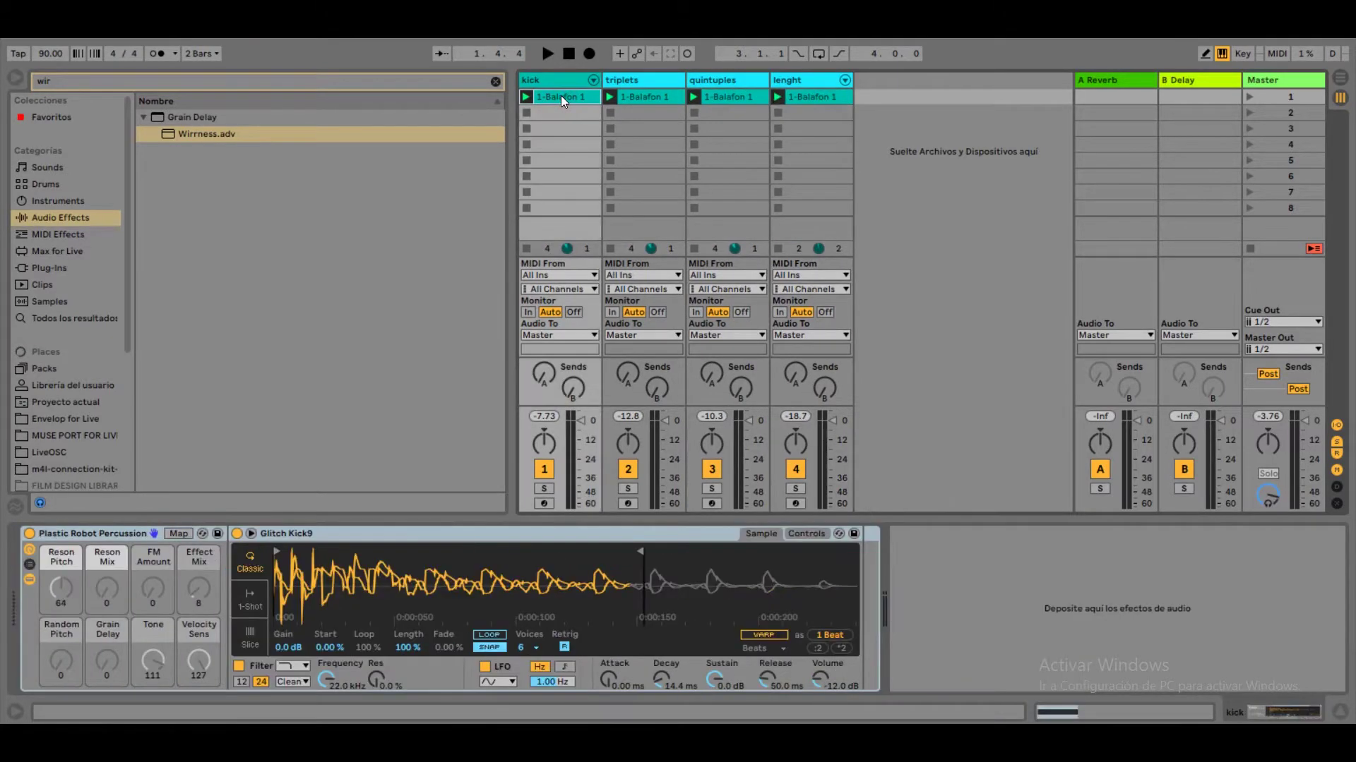
Step: Deactivate the triplets, quintuples and lenght tracks so only the kick track stays on
{"action": "left_click", "coordinate": [627, 469]}
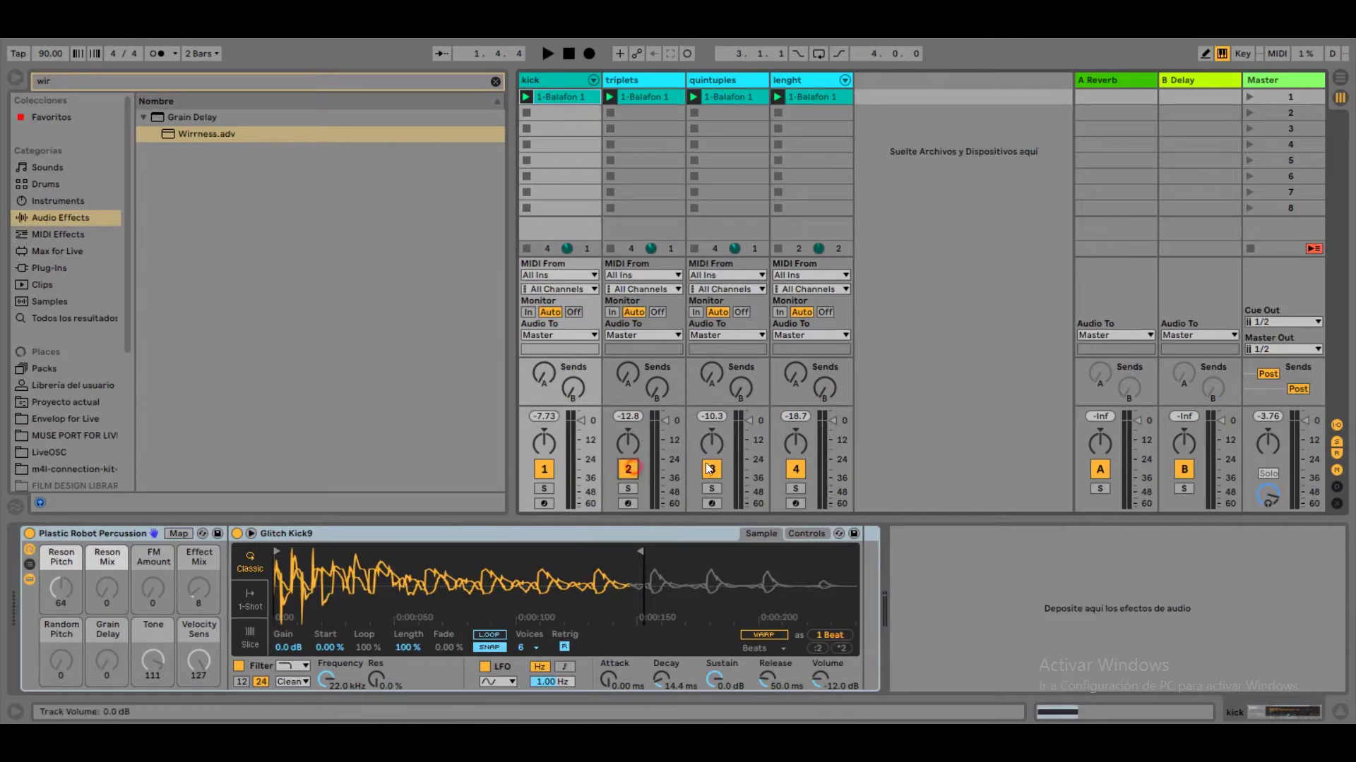
{"action": "left_click", "coordinate": [711, 469]}
{"action": "left_click", "coordinate": [796, 469]}
{"action": "left_click", "coordinate": [629, 471]}
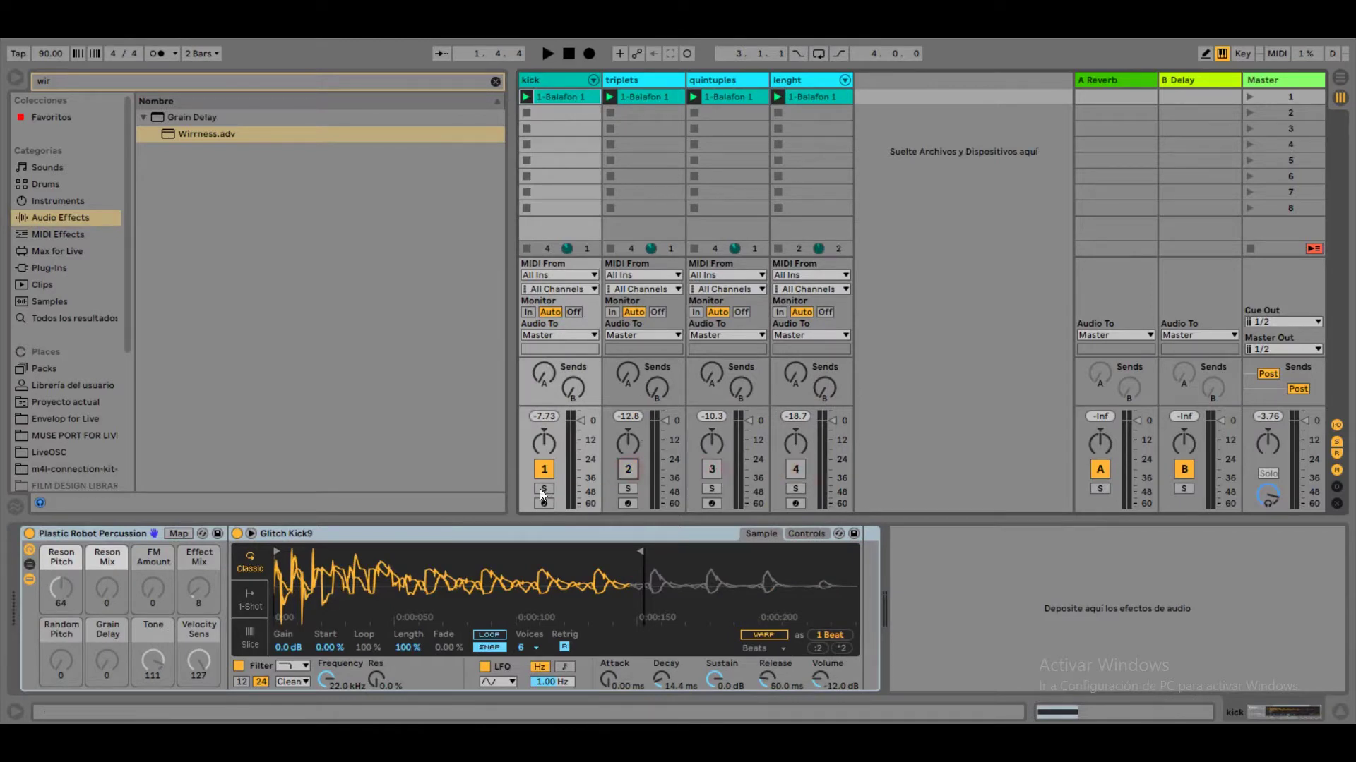
Step: Show the kick clip's notes and play the set briefly to hear the kick alone
{"action": "key", "text": "shift+Tab"}
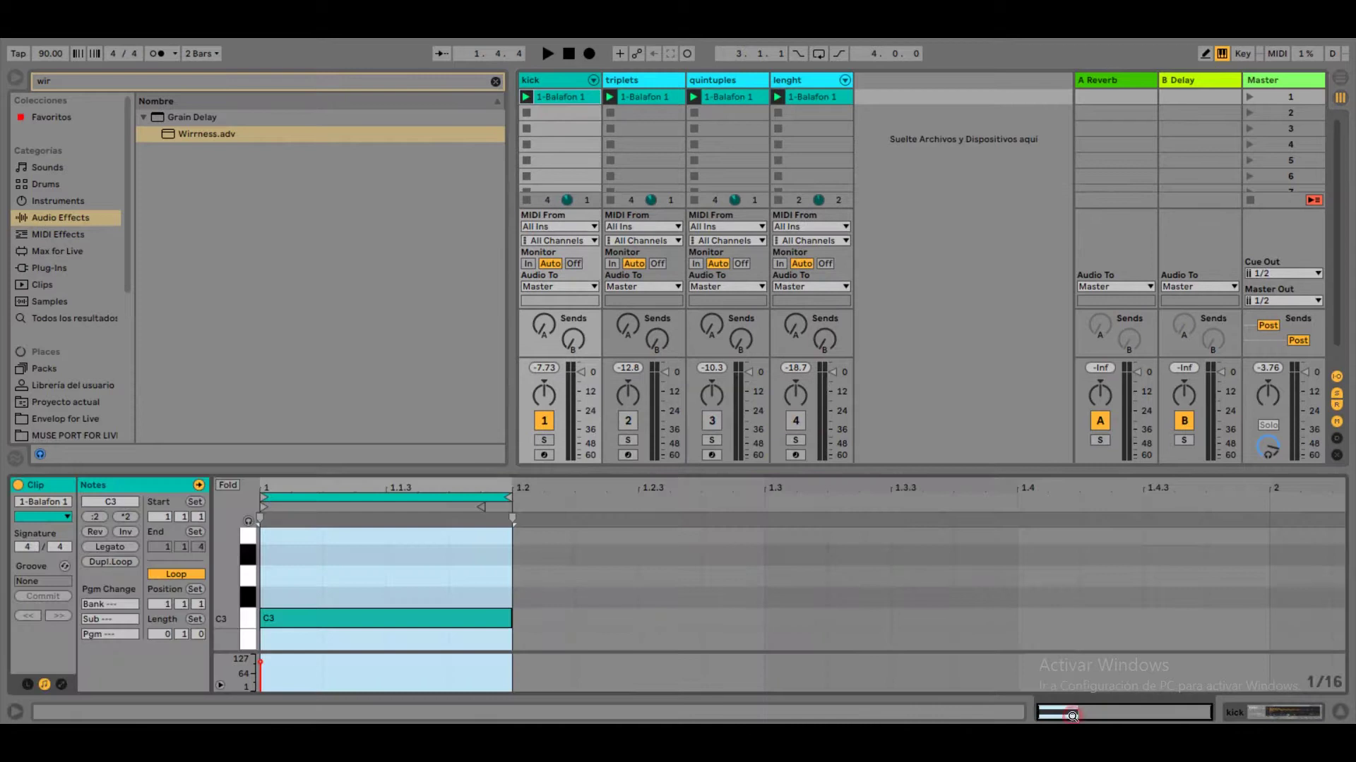
{"action": "left_click", "coordinate": [548, 55]}
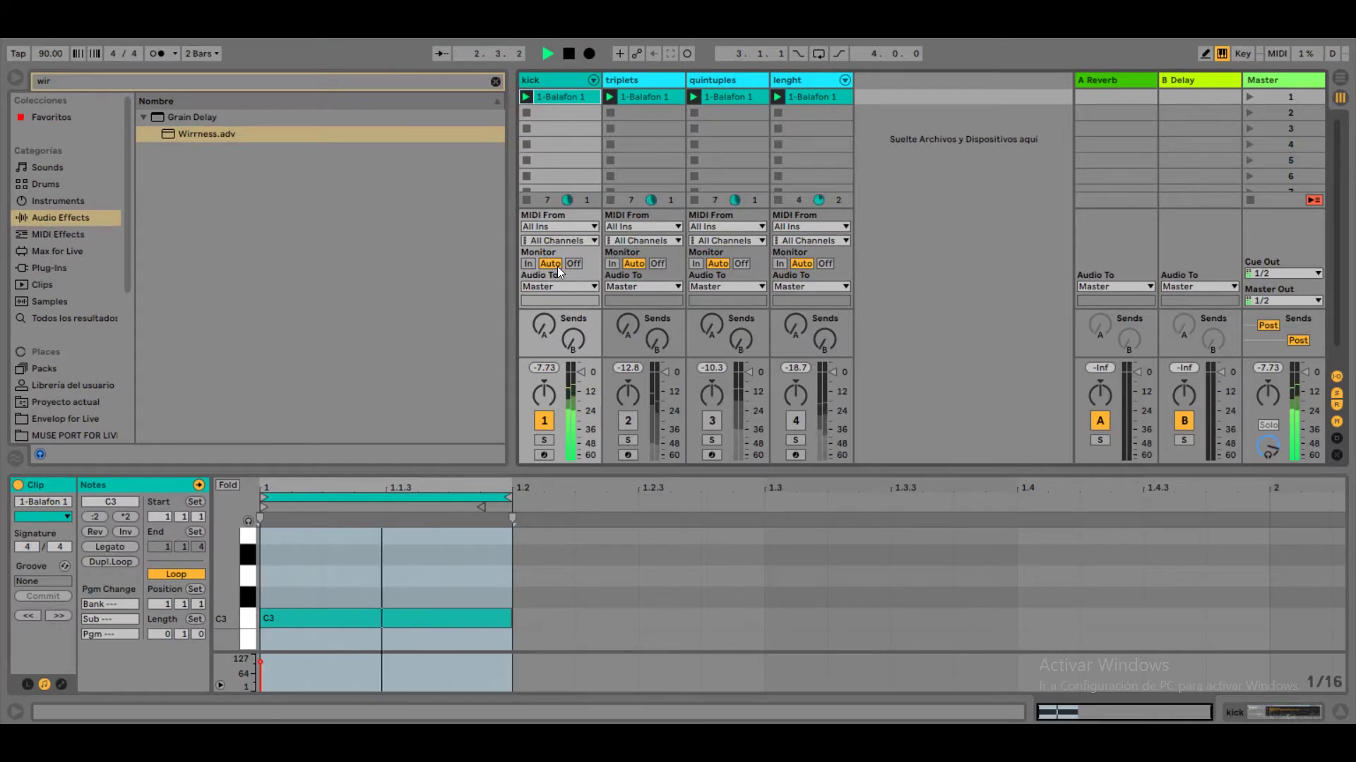
{"action": "left_click", "coordinate": [568, 54]}
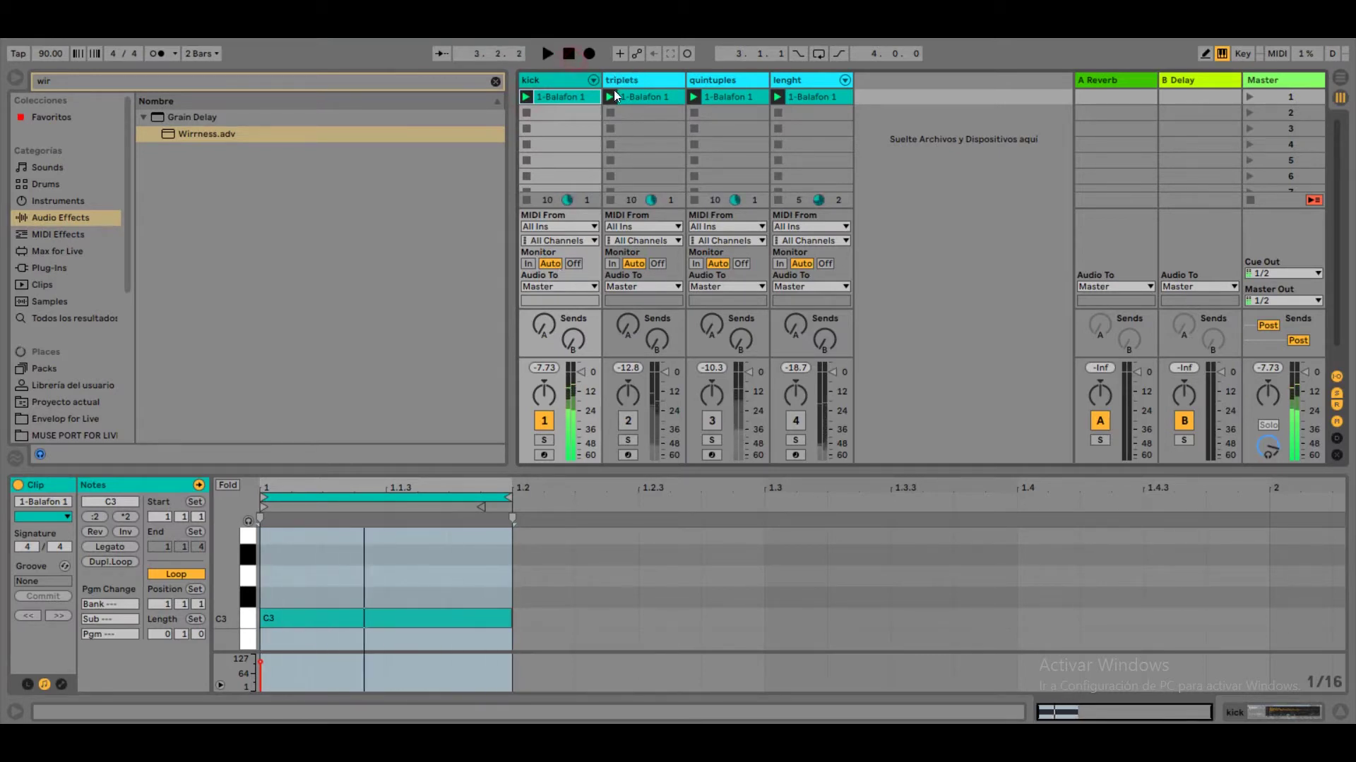
Step: Draw trial F#5 notes in the triplets clip, reactivate the triplets track, then erase them
{"action": "left_click", "coordinate": [632, 82]}
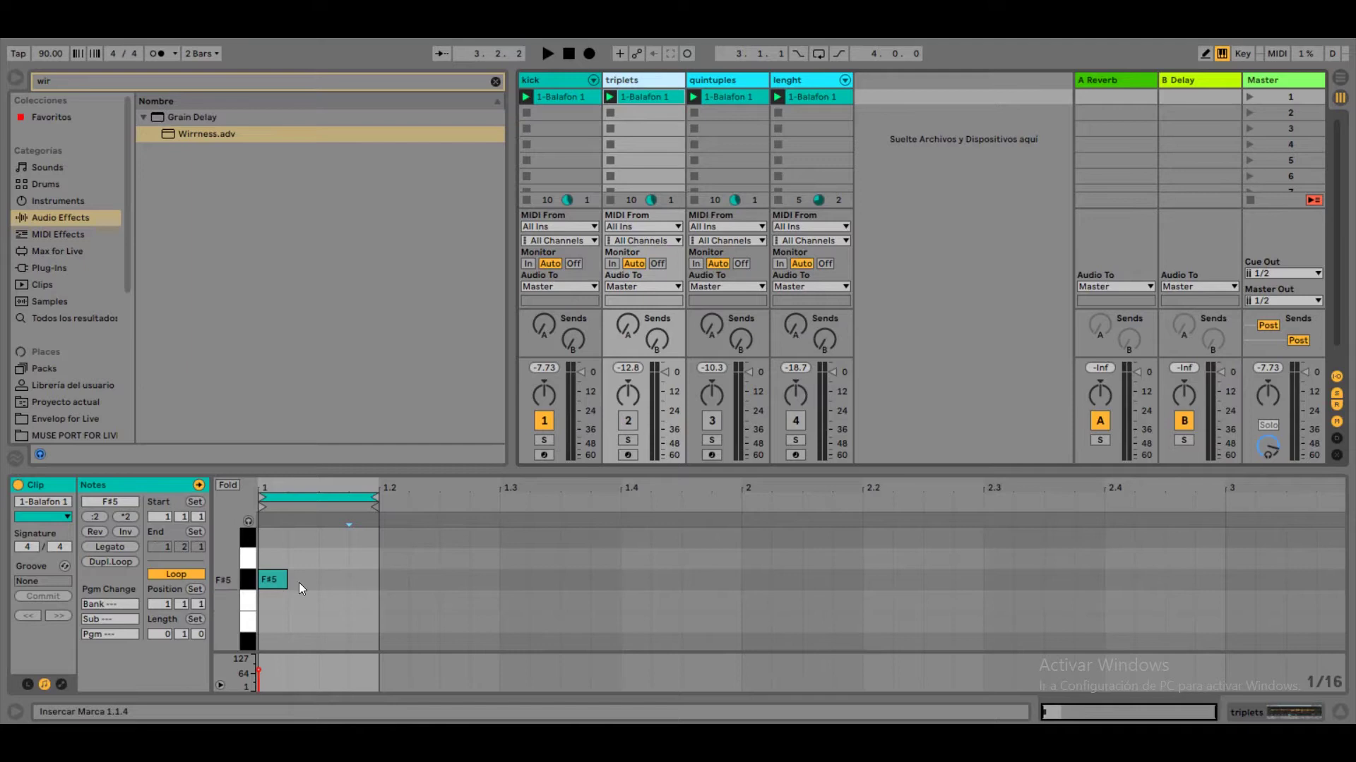
{"action": "key", "text": "b"}
{"action": "left_click", "coordinate": [272, 579]}
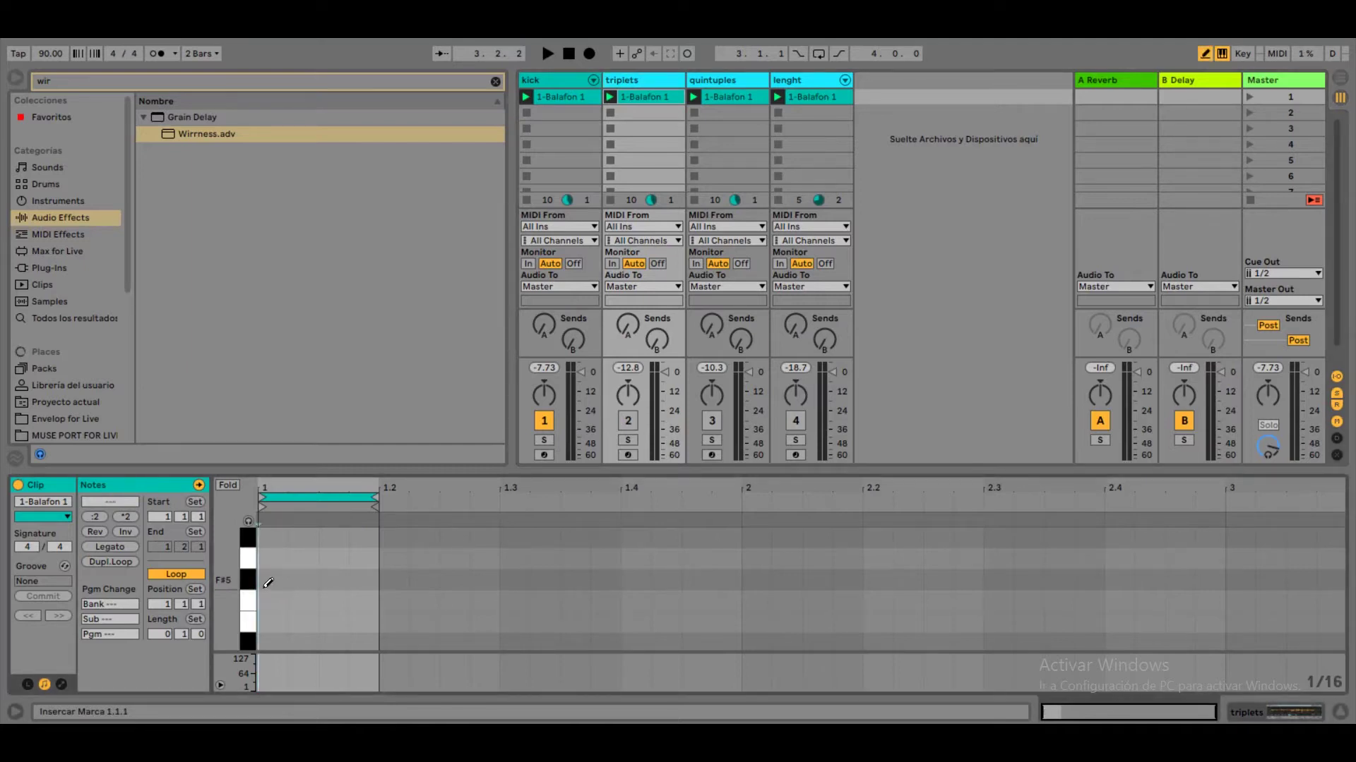
{"action": "left_click_drag", "start_coordinate": [267, 580], "coordinate": [366, 569]}
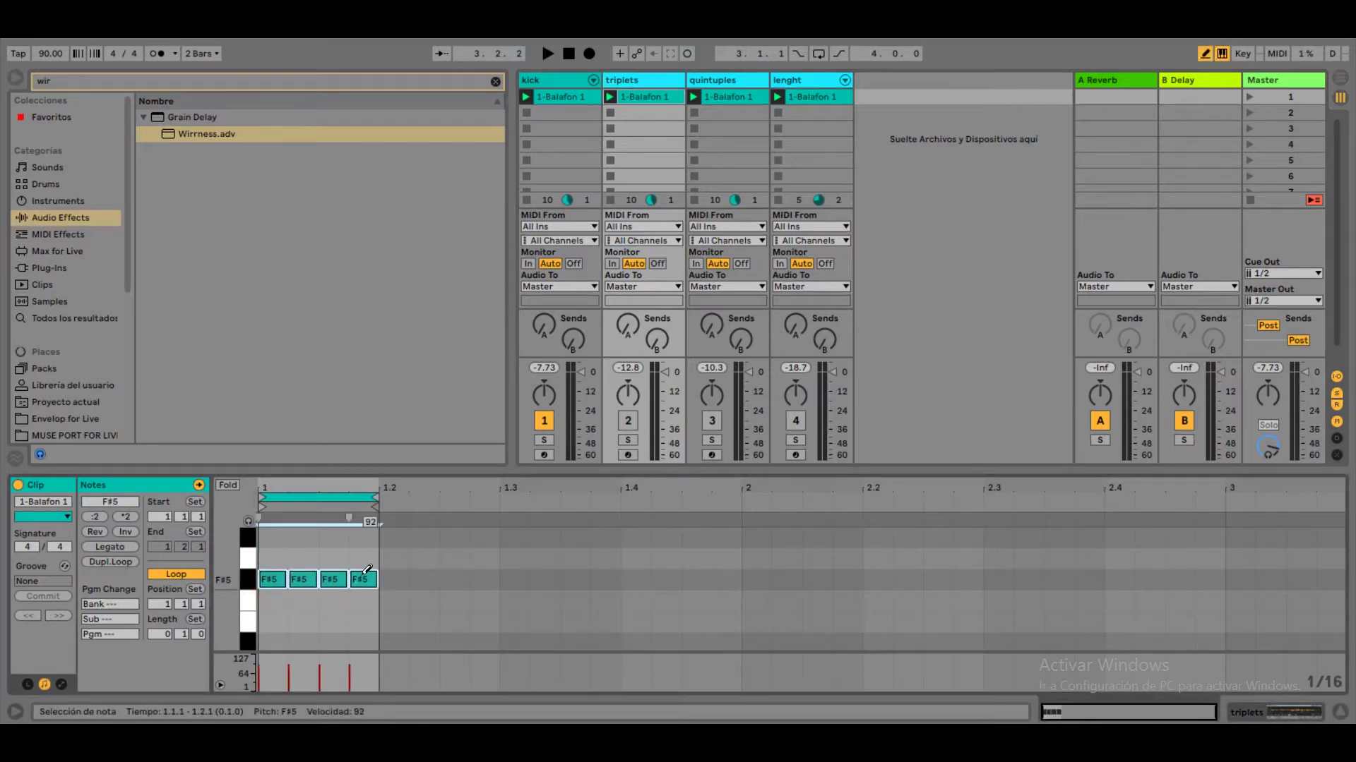
{"action": "key", "text": "space"}
{"action": "left_click", "coordinate": [628, 421]}
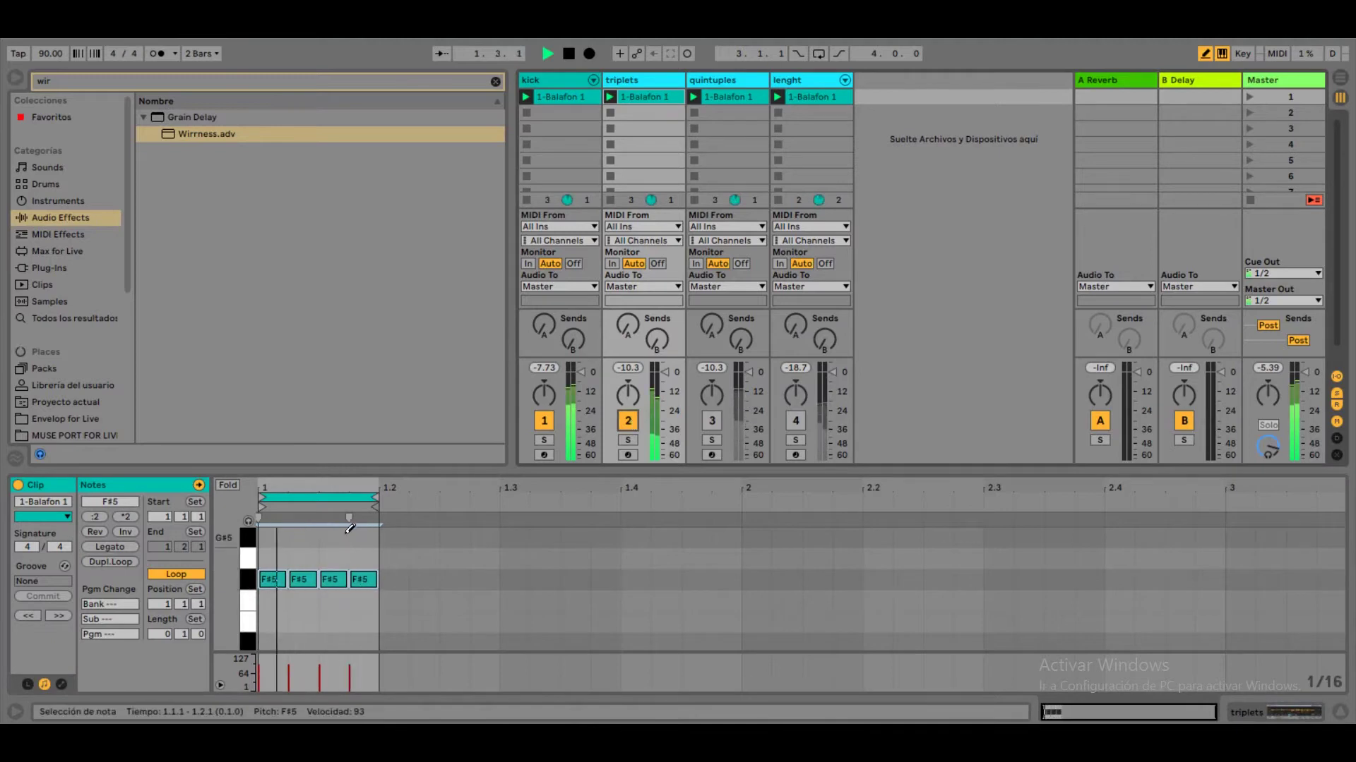
{"action": "left_click", "coordinate": [300, 574]}
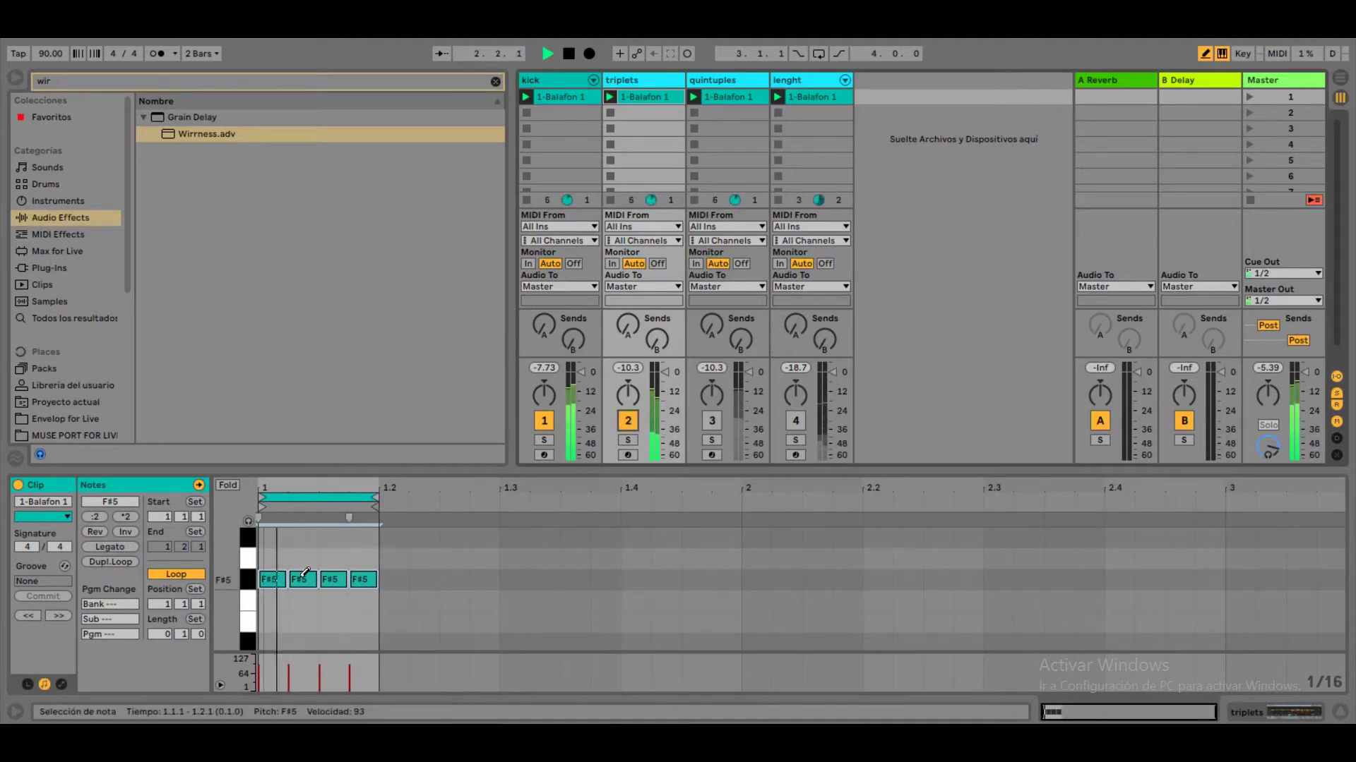
{"action": "key", "text": "space"}
{"action": "left_click_drag", "start_coordinate": [346, 568], "coordinate": [354, 568]}
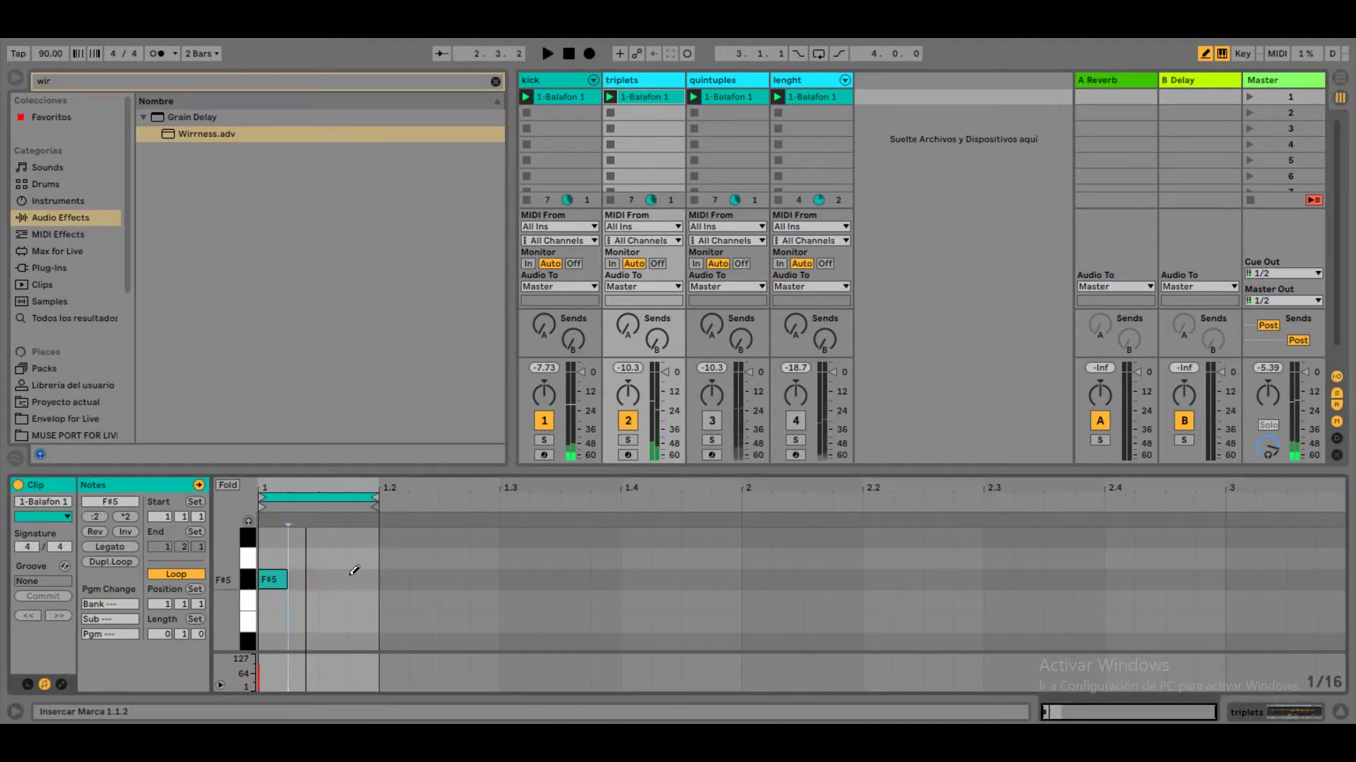
{"action": "left_click", "coordinate": [282, 580]}
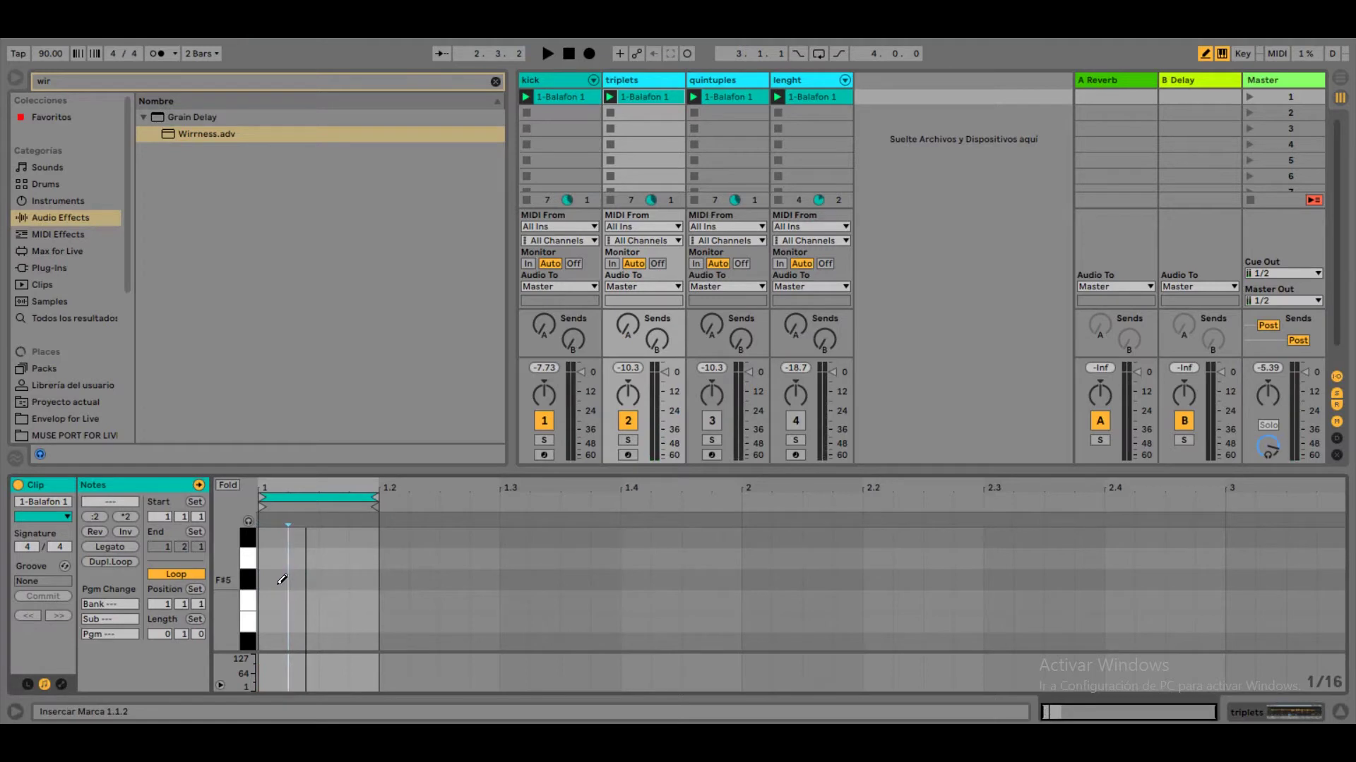
Step: Switch the grid to 1/8T and draw three F#5 triplet notes across the first beat
{"action": "key", "text": "ctrl+3"}
{"action": "mouse_move", "coordinate": [269, 584]}
{"action": "left_mouse_down"}
{"action": "mouse_move", "coordinate": [376, 576]}
{"action": "mouse_move", "coordinate": [259, 579]}
{"action": "left_mouse_up"}
{"action": "key", "text": "space"}
{"action": "key", "text": "space"}
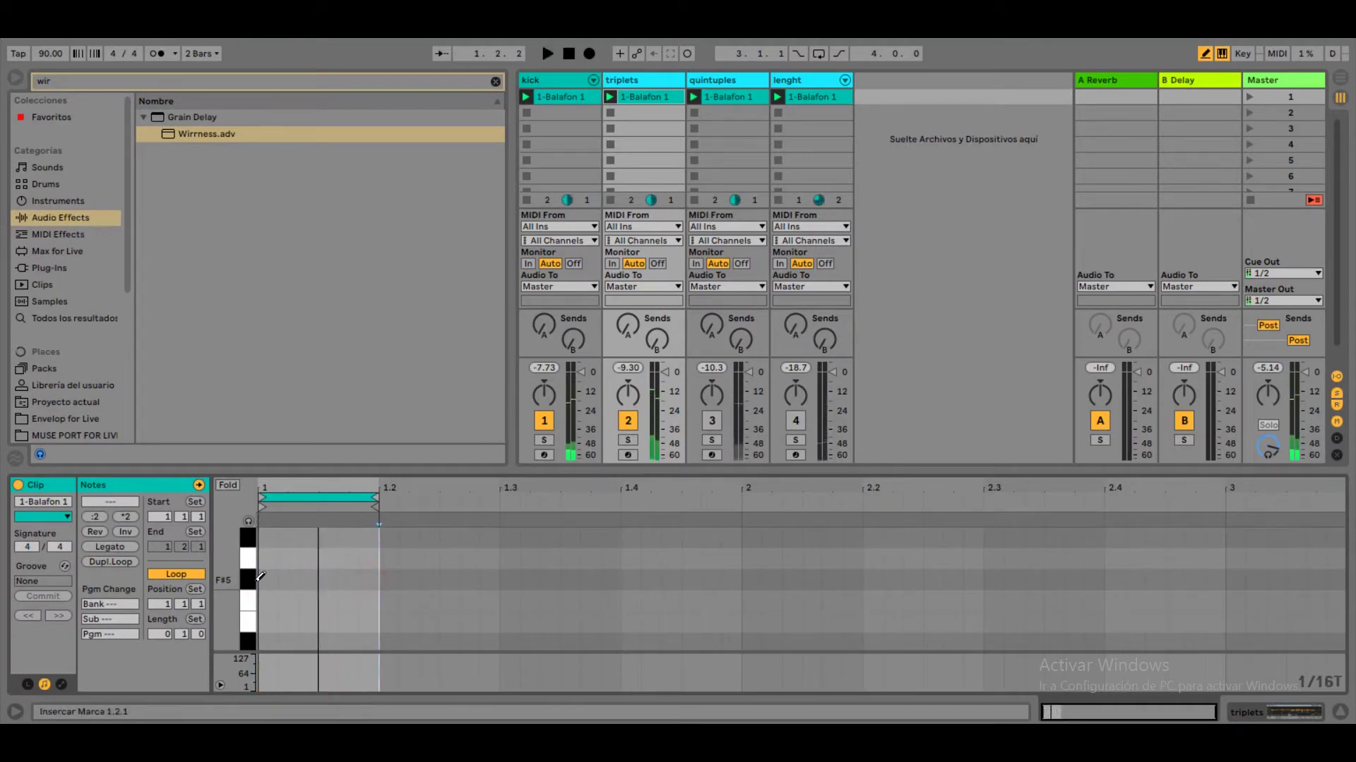
{"action": "key", "text": "ctrl+1"}
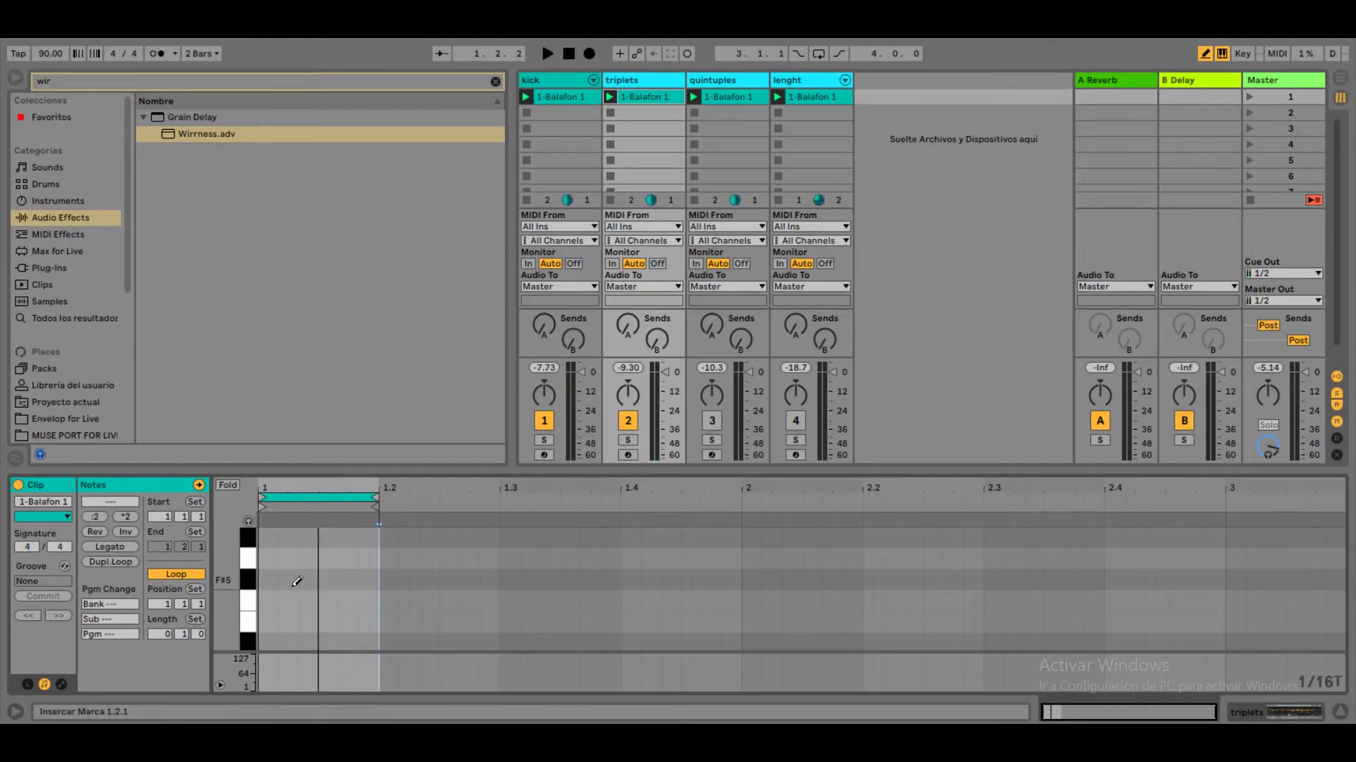
{"action": "key", "text": "ctrl+2"}
{"action": "left_click_drag", "start_coordinate": [266, 582], "coordinate": [368, 572]}
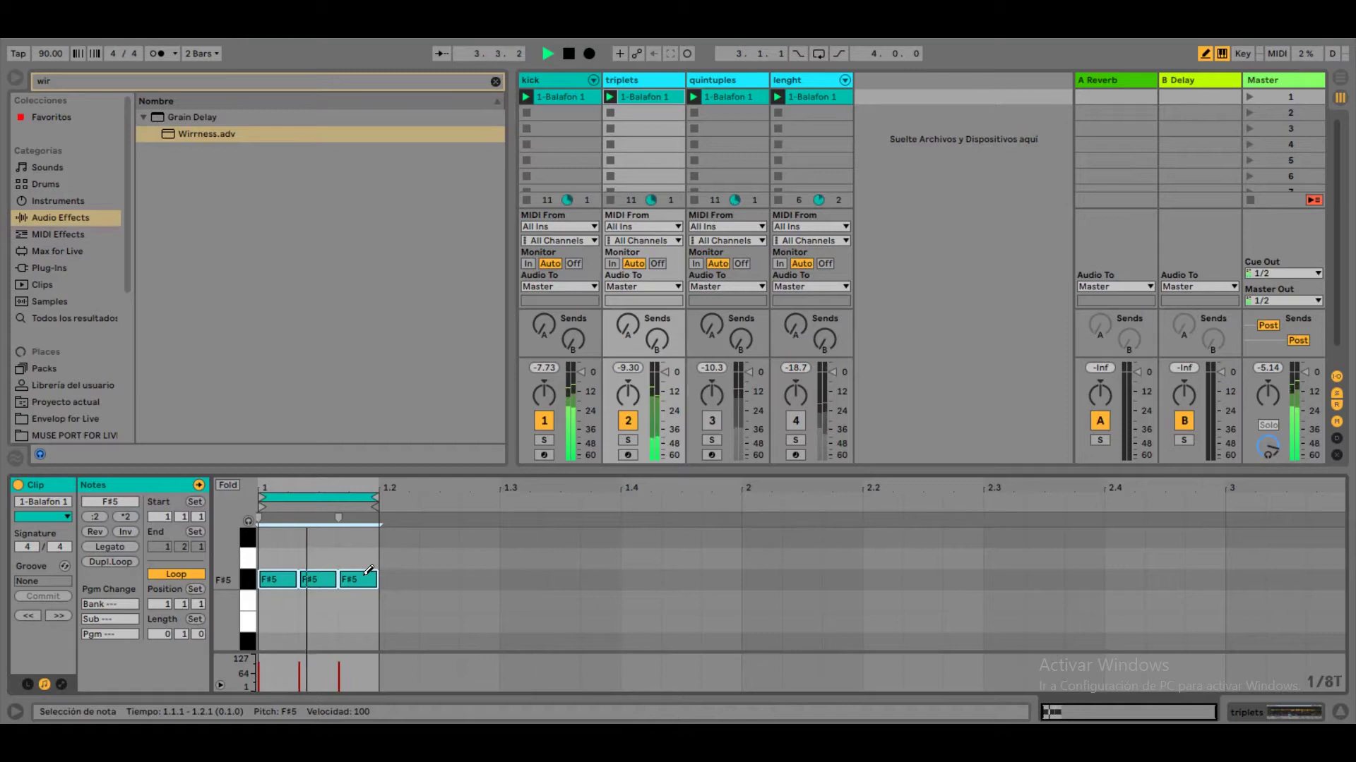
Step: Solo the quintuples track, open its clip and listen to the D#3 pattern
{"action": "key", "text": "space"}
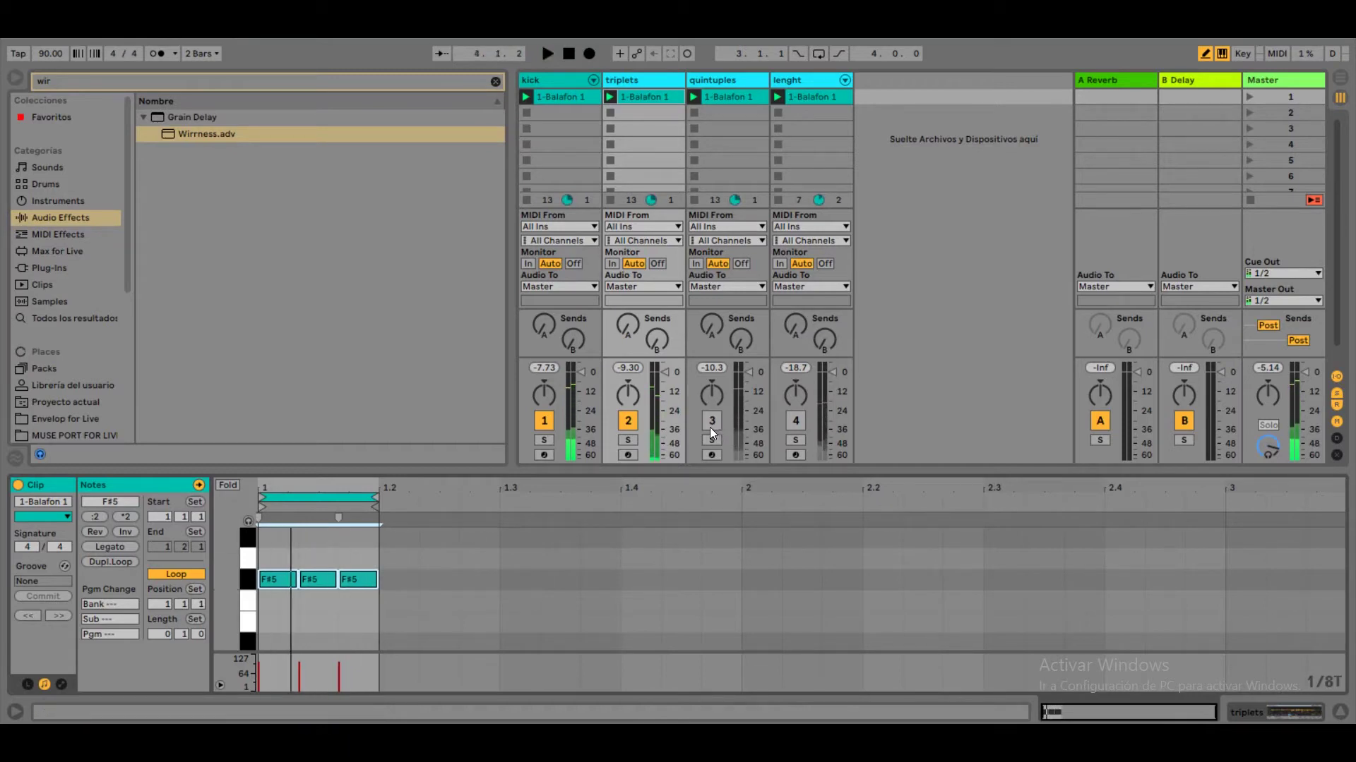
{"action": "left_click", "coordinate": [711, 440]}
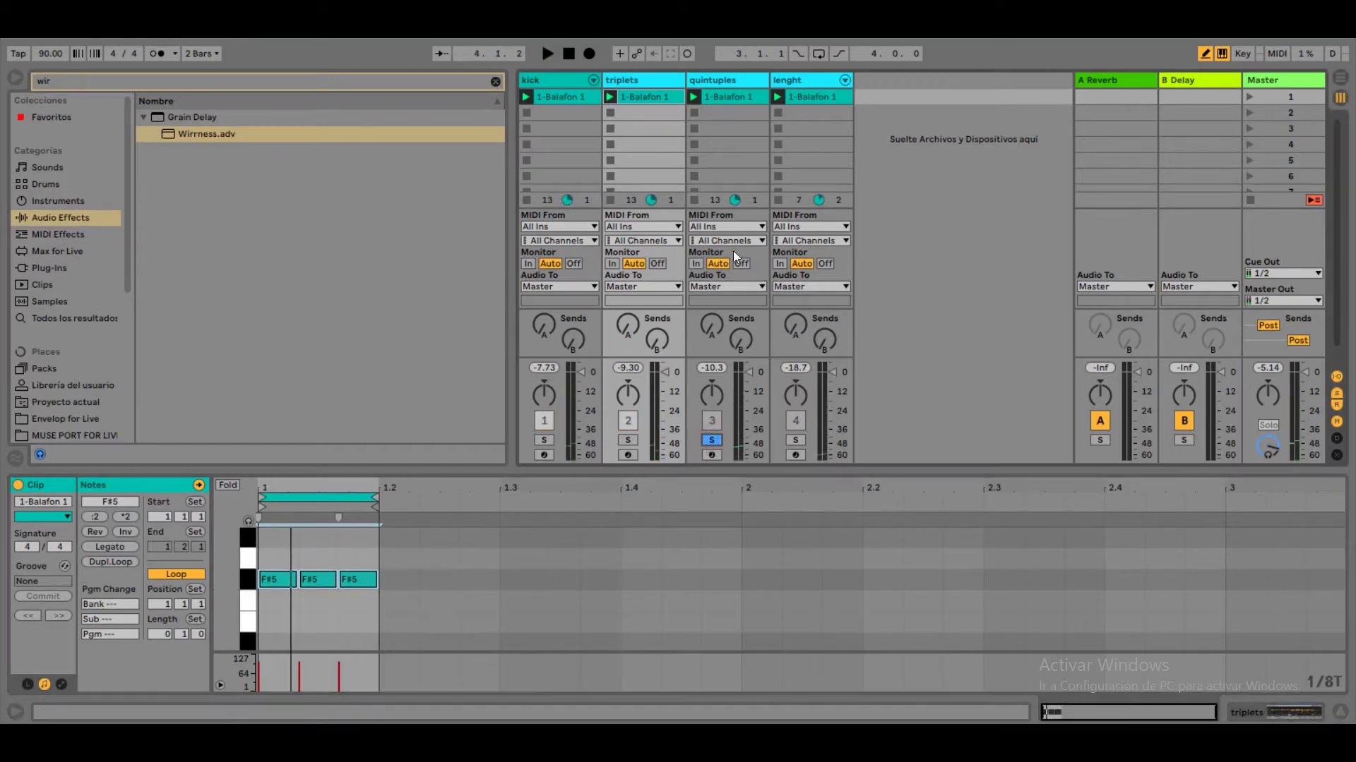
{"action": "left_click", "coordinate": [723, 97]}
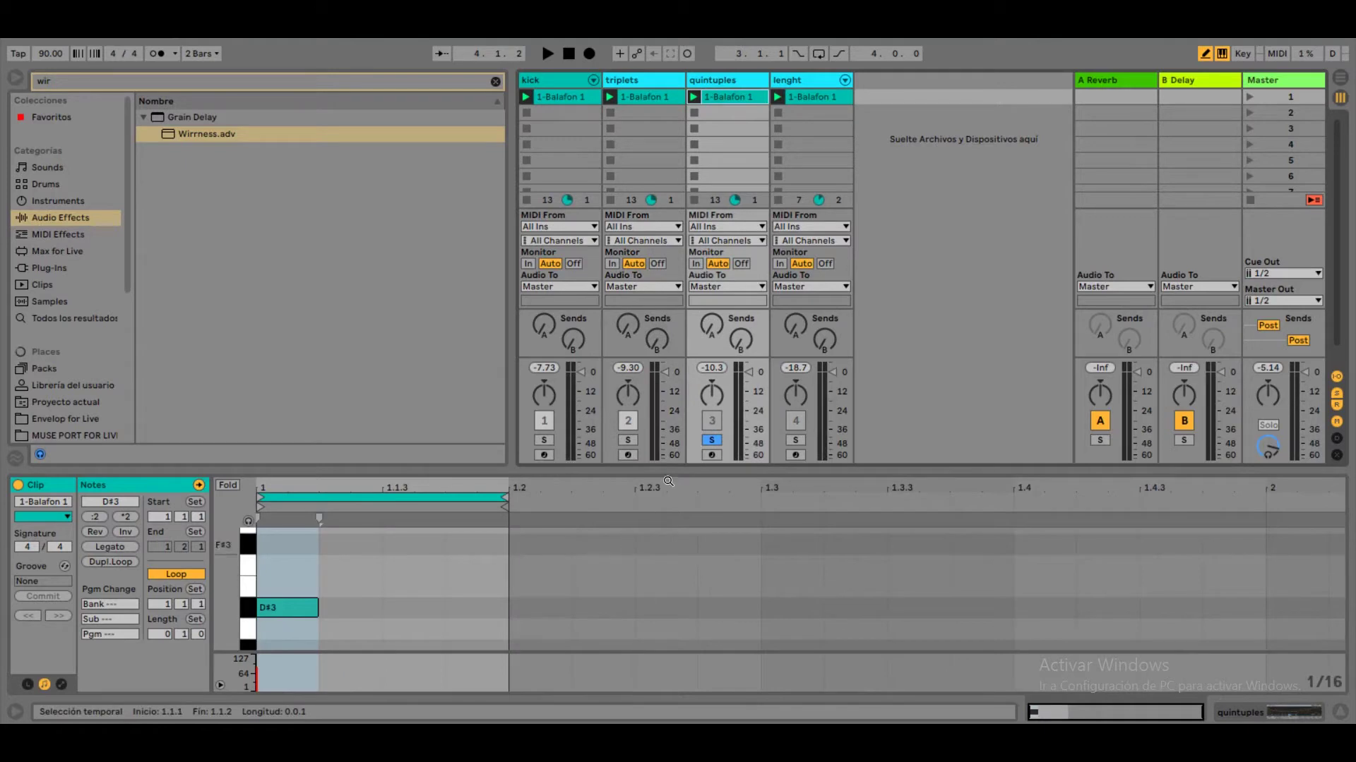
{"action": "key", "text": "space"}
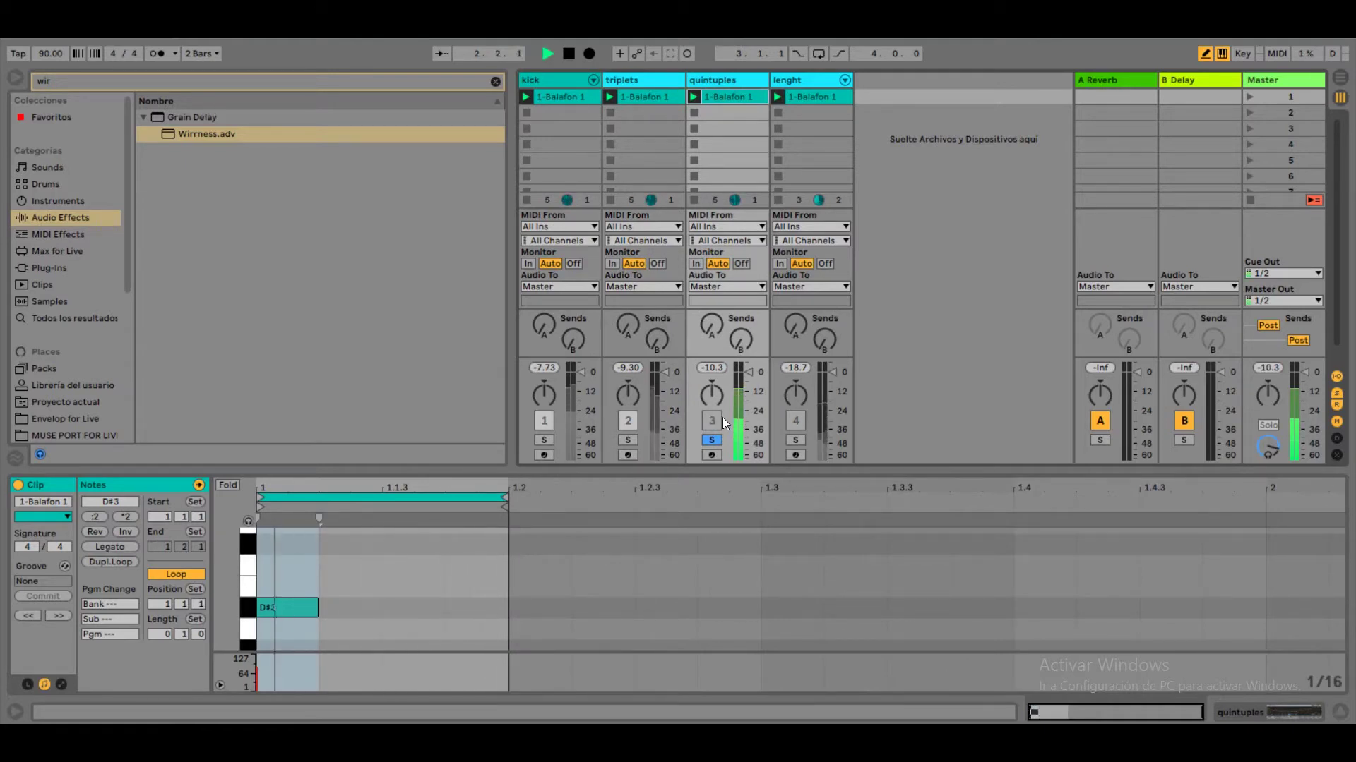
{"action": "key", "text": "space"}
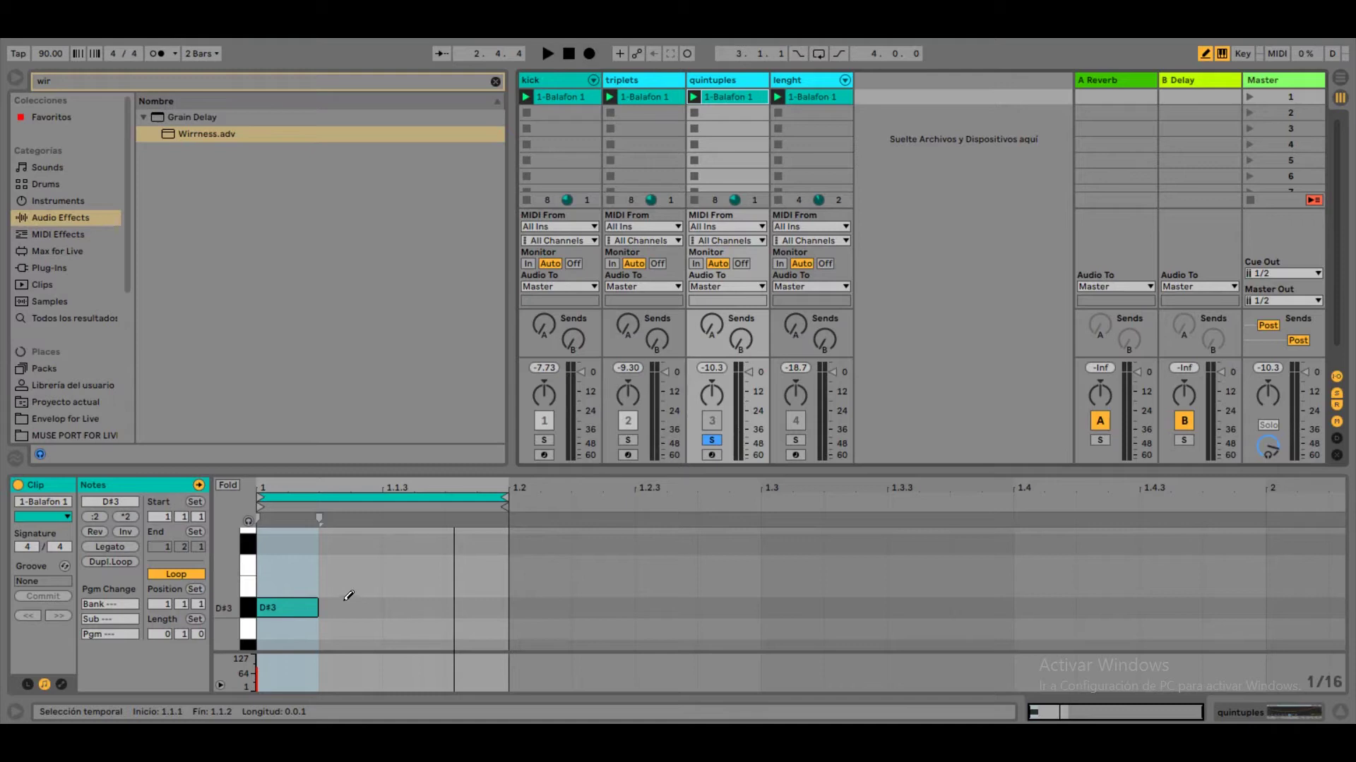
Step: Redraw a row of D#3 notes on a triplet grid, then select and stretch them
{"action": "left_click", "coordinate": [309, 610]}
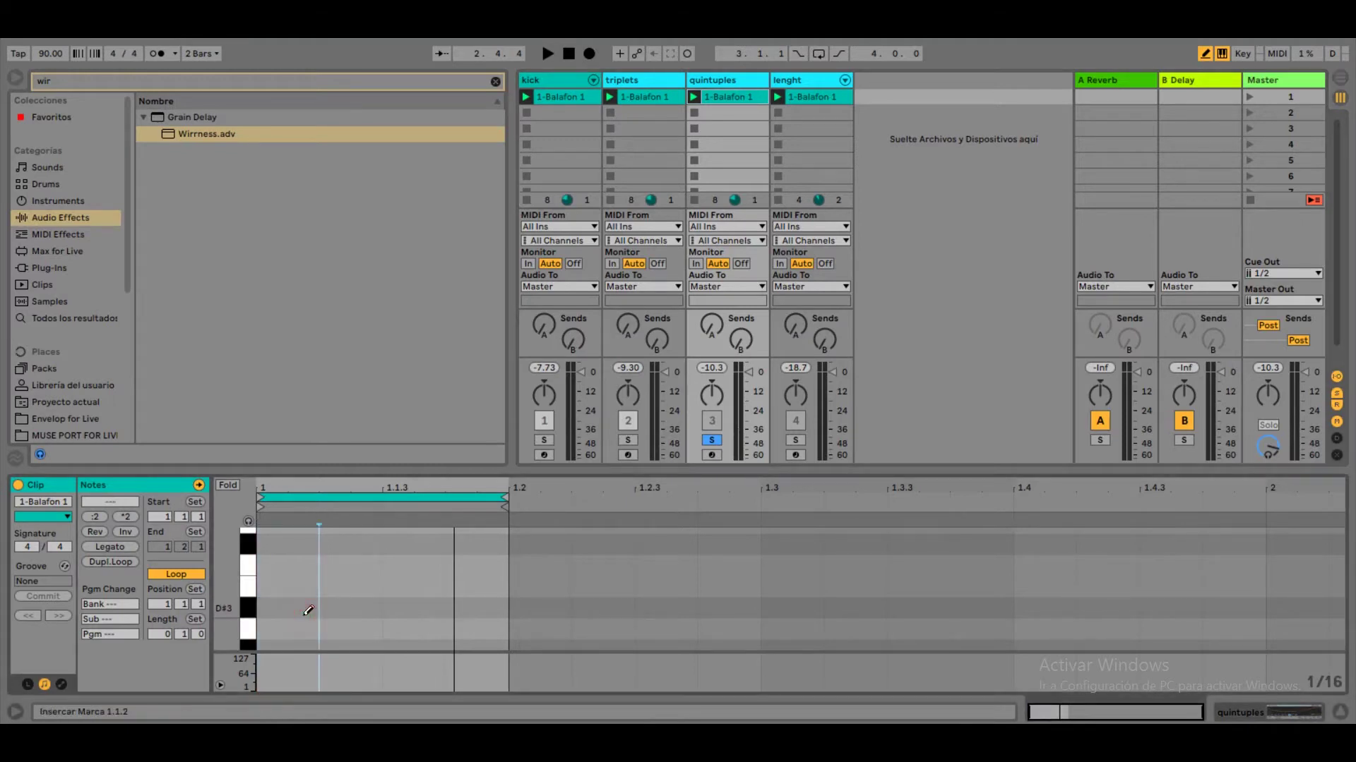
{"action": "key", "text": "b"}
{"action": "key", "text": "ctrl+3"}
{"action": "key", "text": "b"}
{"action": "left_click_drag", "start_coordinate": [261, 608], "coordinate": [485, 595]}
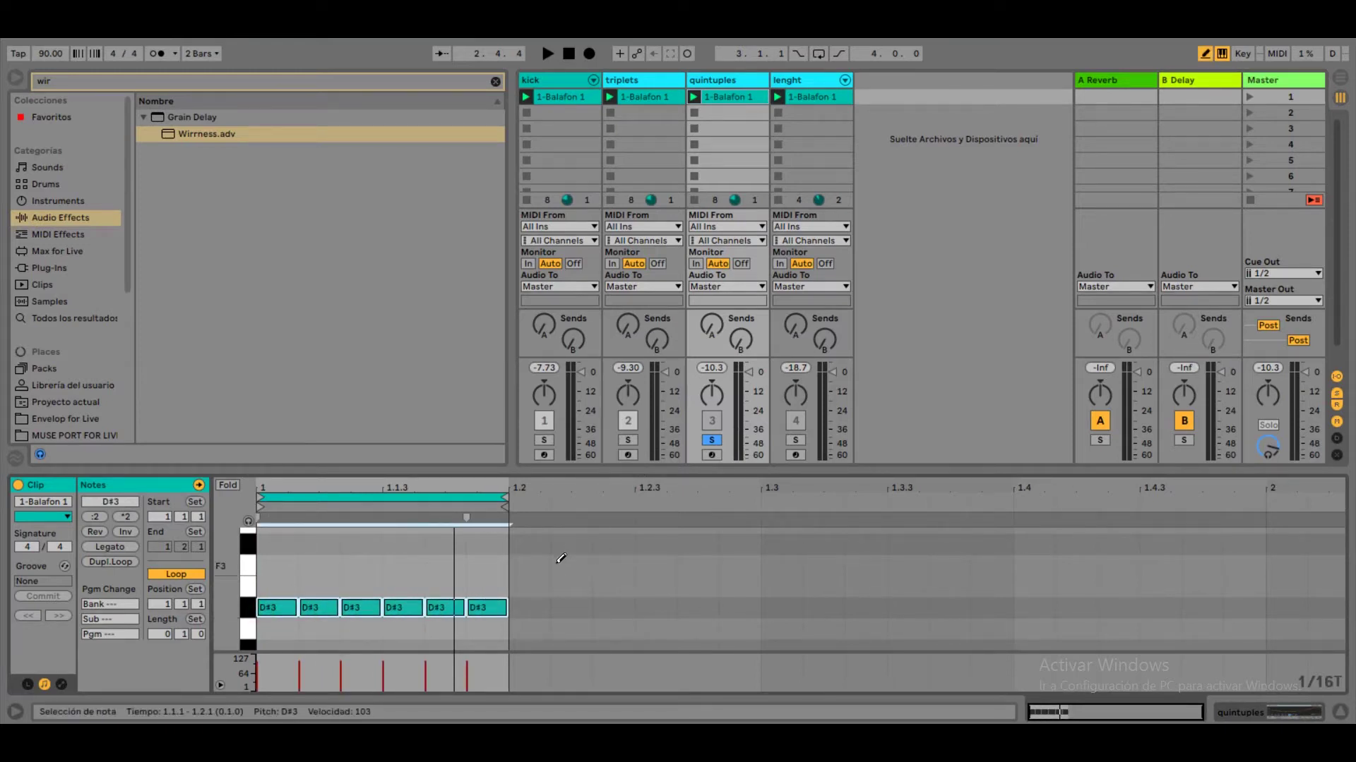
{"action": "key", "text": "b"}
{"action": "left_click_drag", "start_coordinate": [557, 575], "coordinate": [423, 603]}
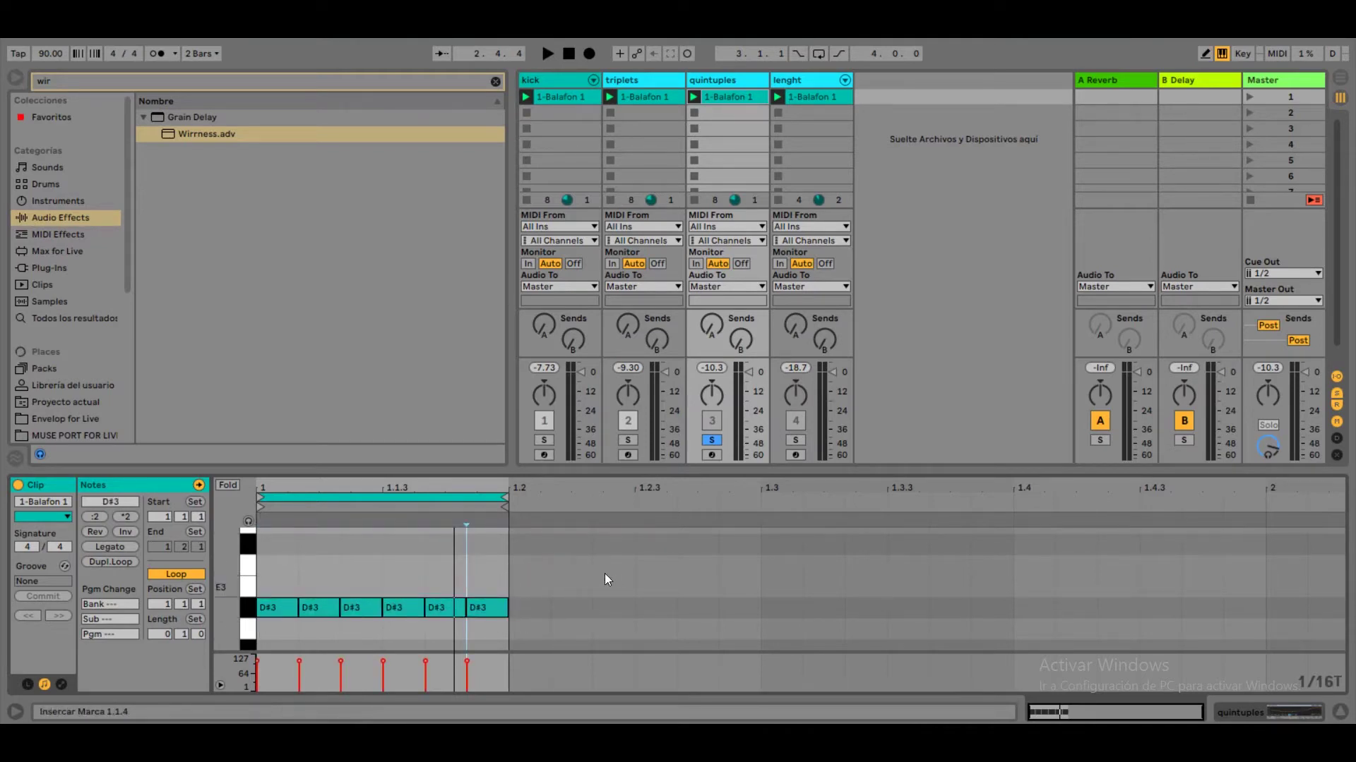
{"action": "left_click_drag", "start_coordinate": [570, 564], "coordinate": [206, 644]}
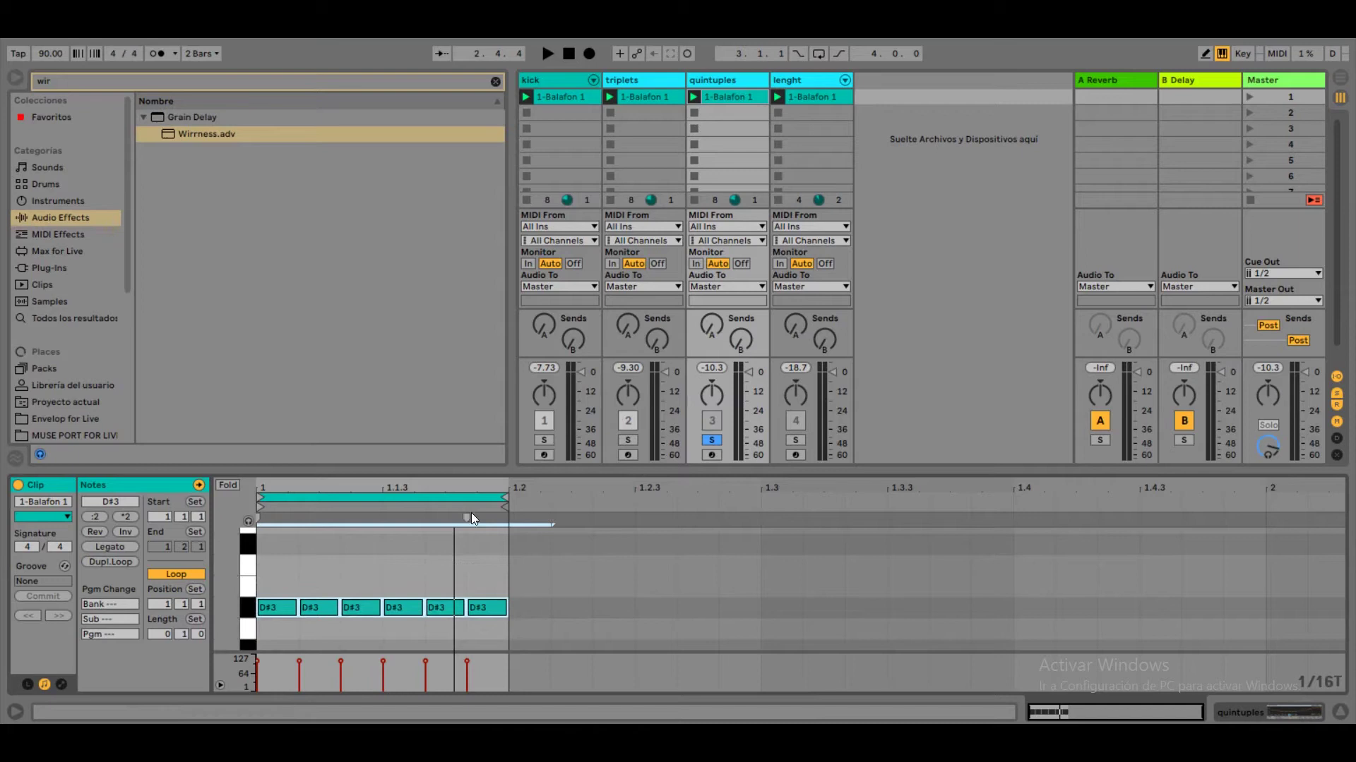
{"action": "left_click_drag", "start_coordinate": [464, 518], "coordinate": [508, 518]}
Step: Delete the last, third and fourth D#3 notes, leaving three, and unsolo quintuples
{"action": "left_click", "coordinate": [542, 615]}
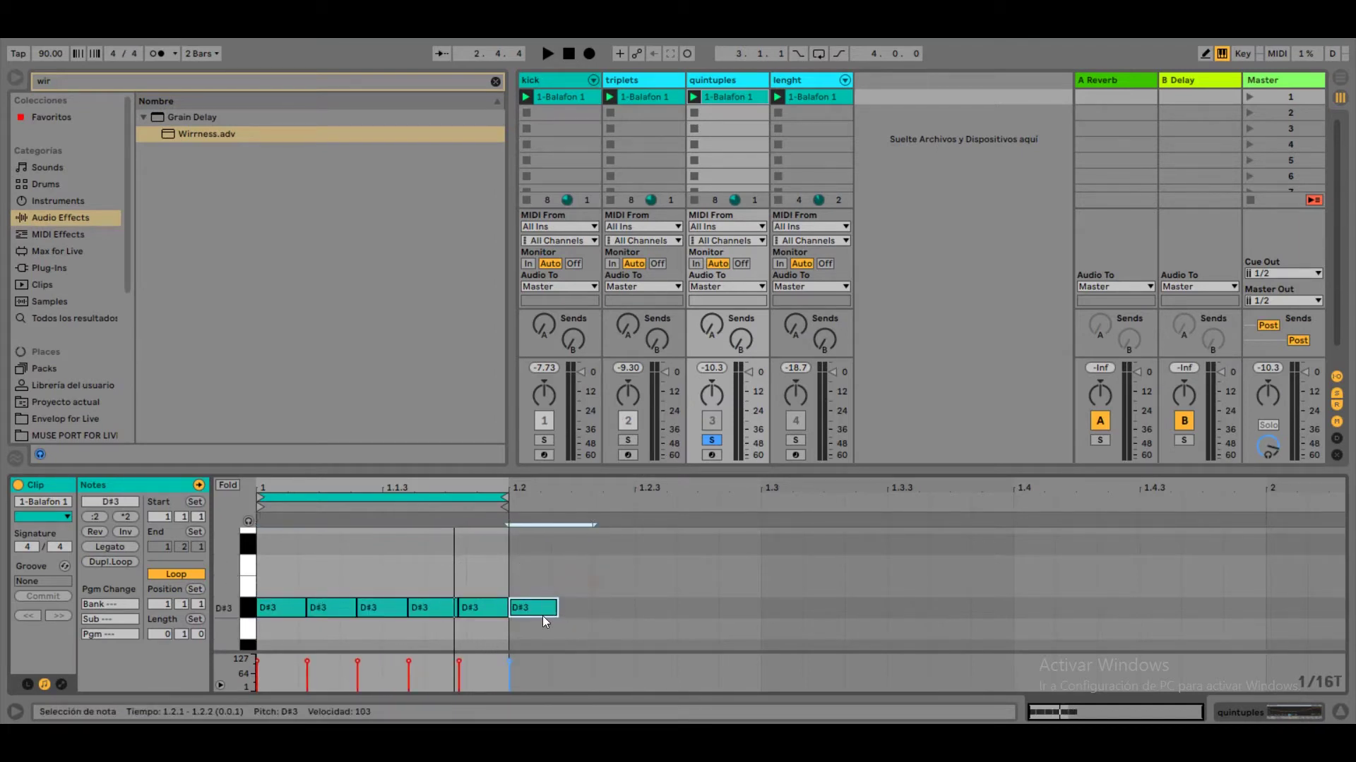
{"action": "key", "text": "Delete"}
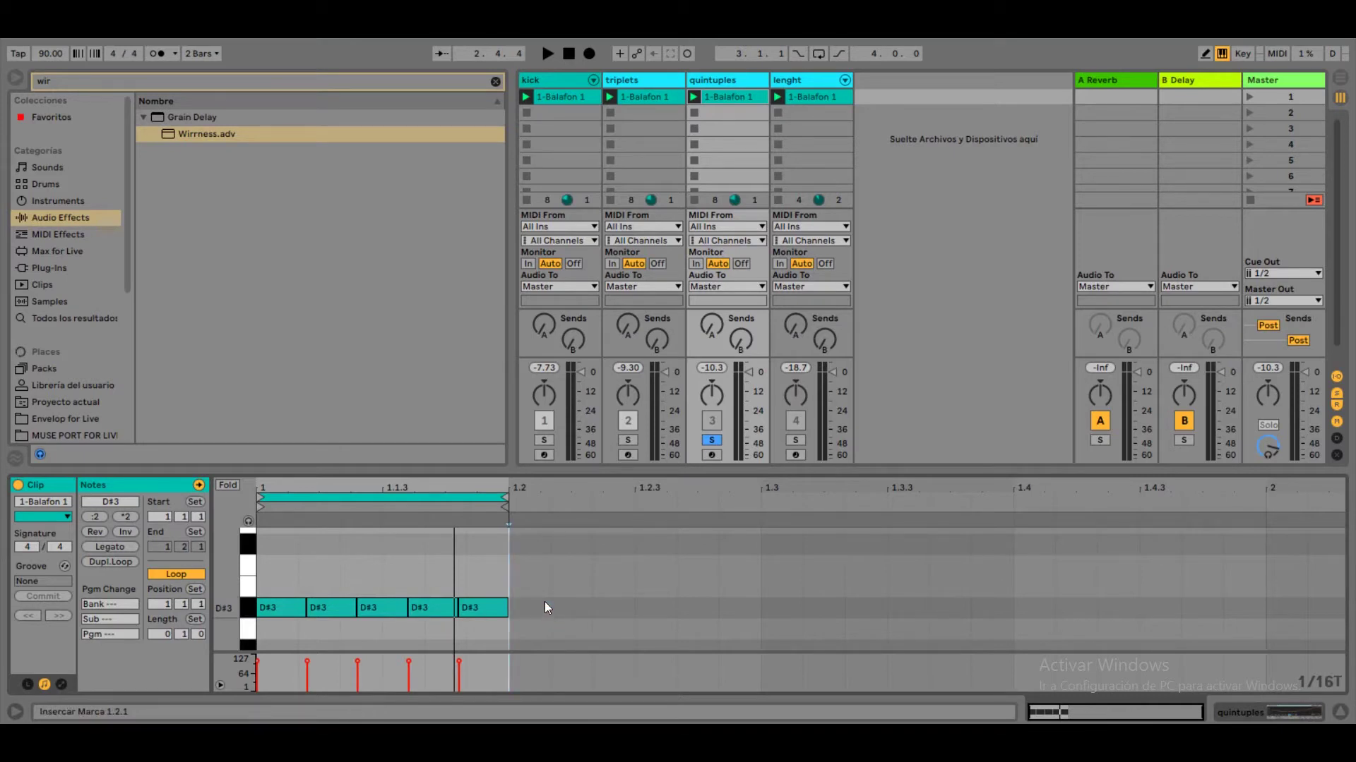
{"action": "key", "text": "space"}
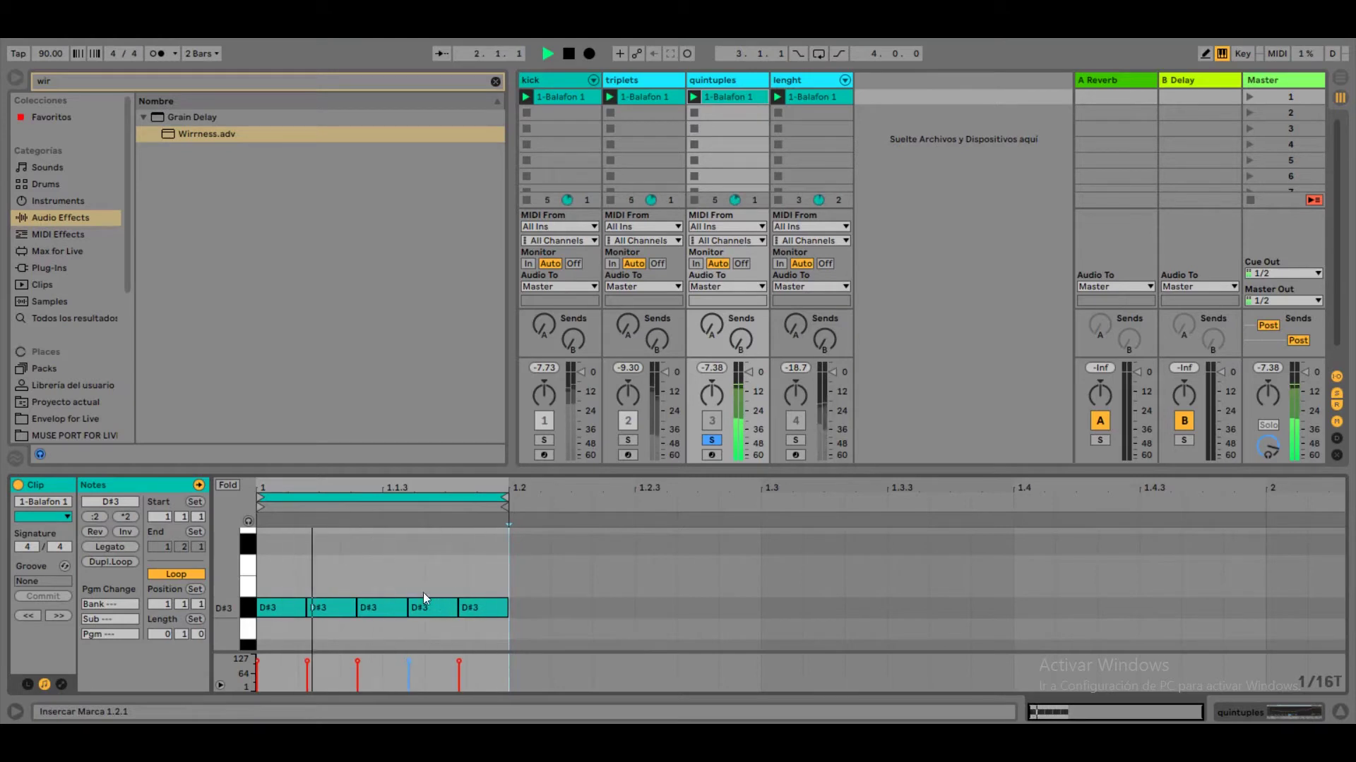
{"action": "left_click_drag", "start_coordinate": [422, 592], "coordinate": [381, 615]}
{"action": "key", "text": "Delete"}
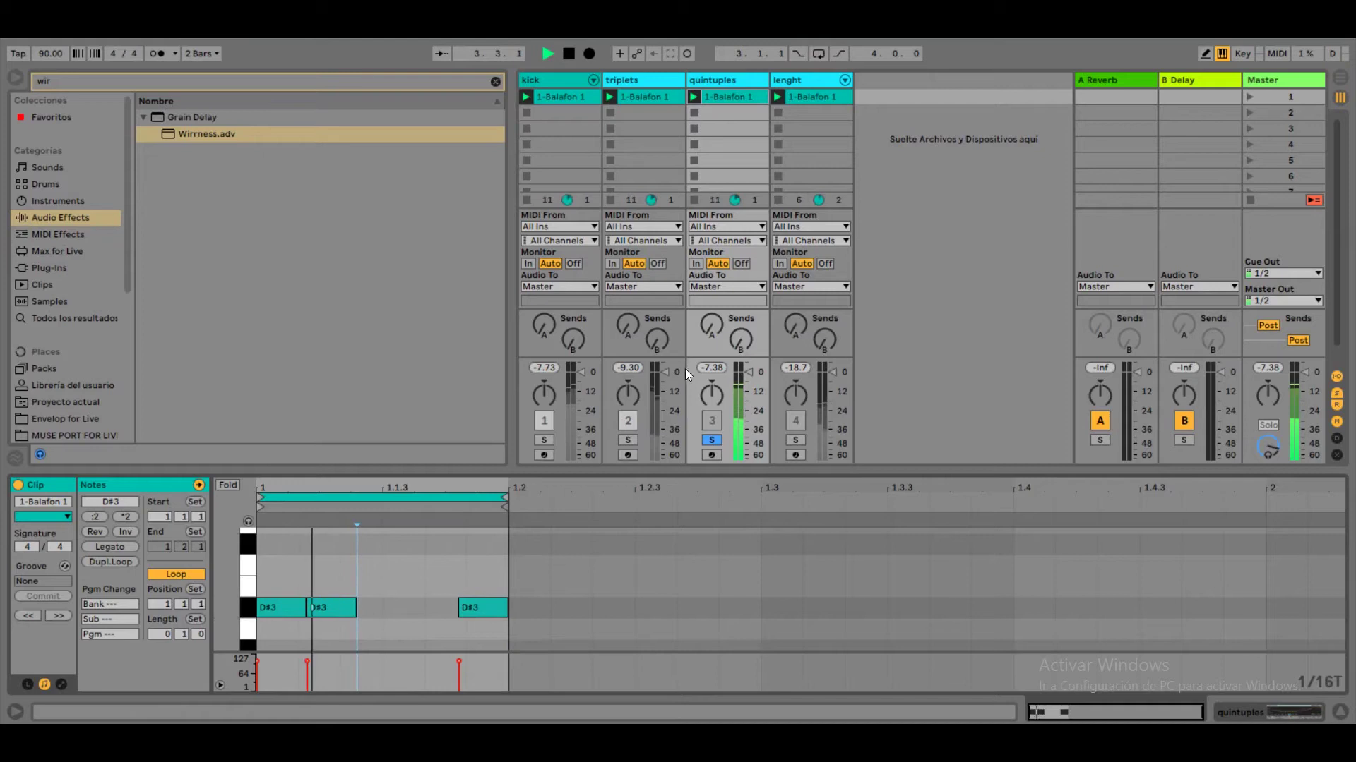
{"action": "left_click", "coordinate": [715, 439]}
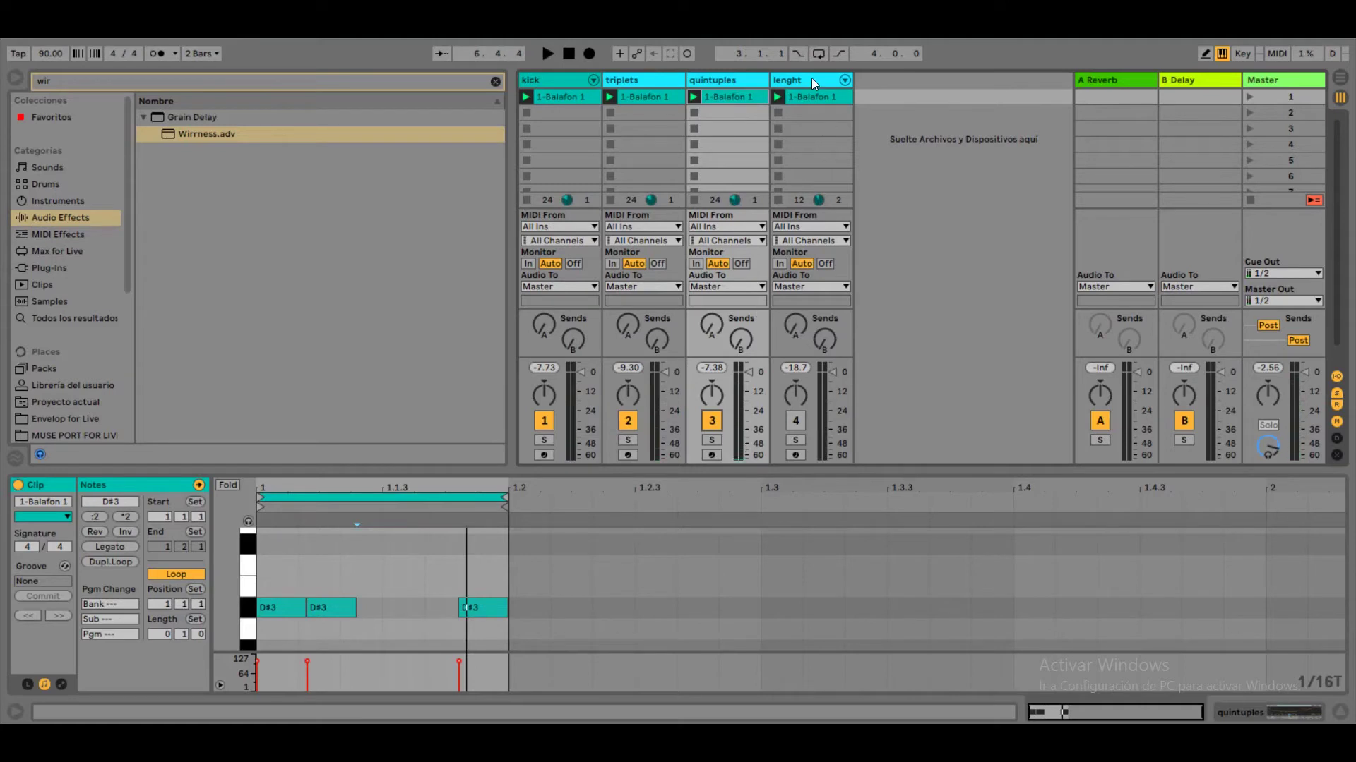
Step: Drag the triplets clip's loop end out to 1.2.3 while the set plays
{"action": "left_click", "coordinate": [639, 80]}
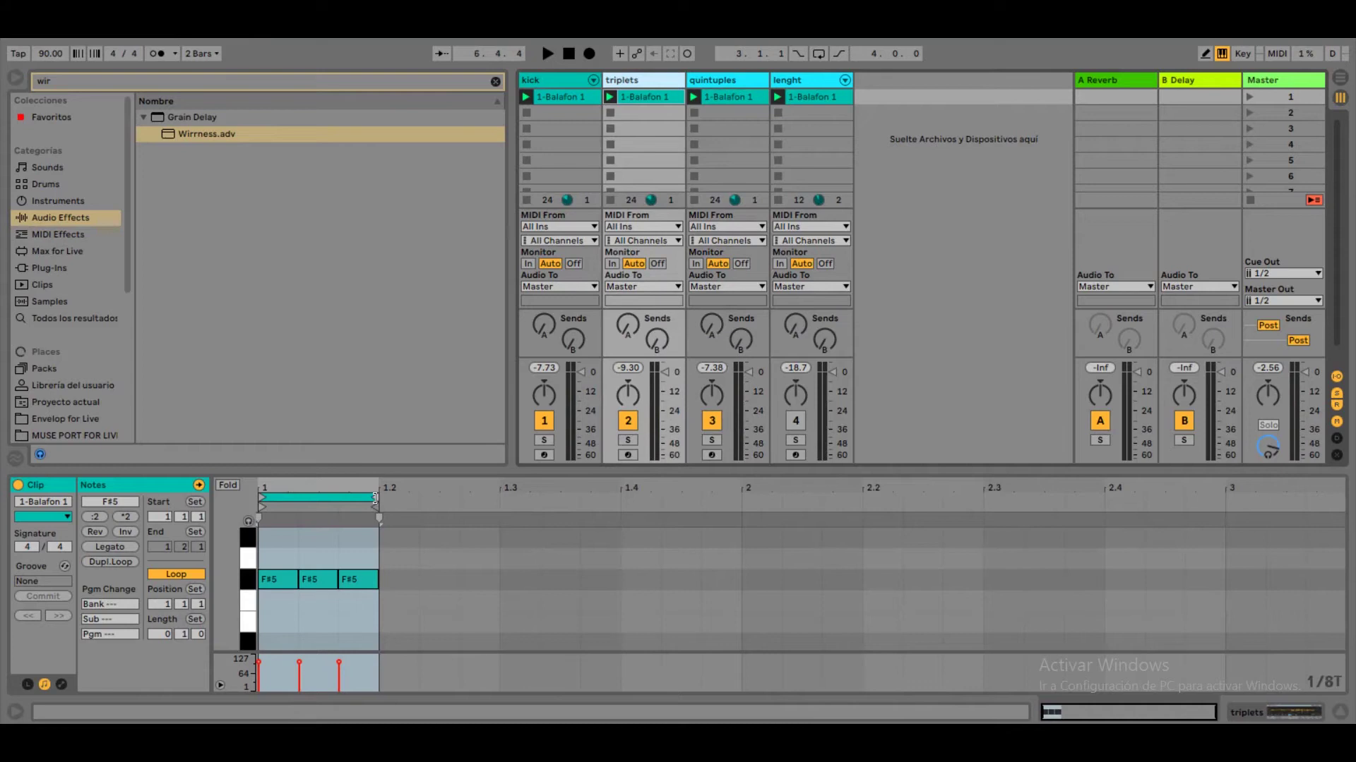
{"action": "key", "text": "space"}
{"action": "left_click_drag", "start_coordinate": [375, 498], "coordinate": [453, 495]}
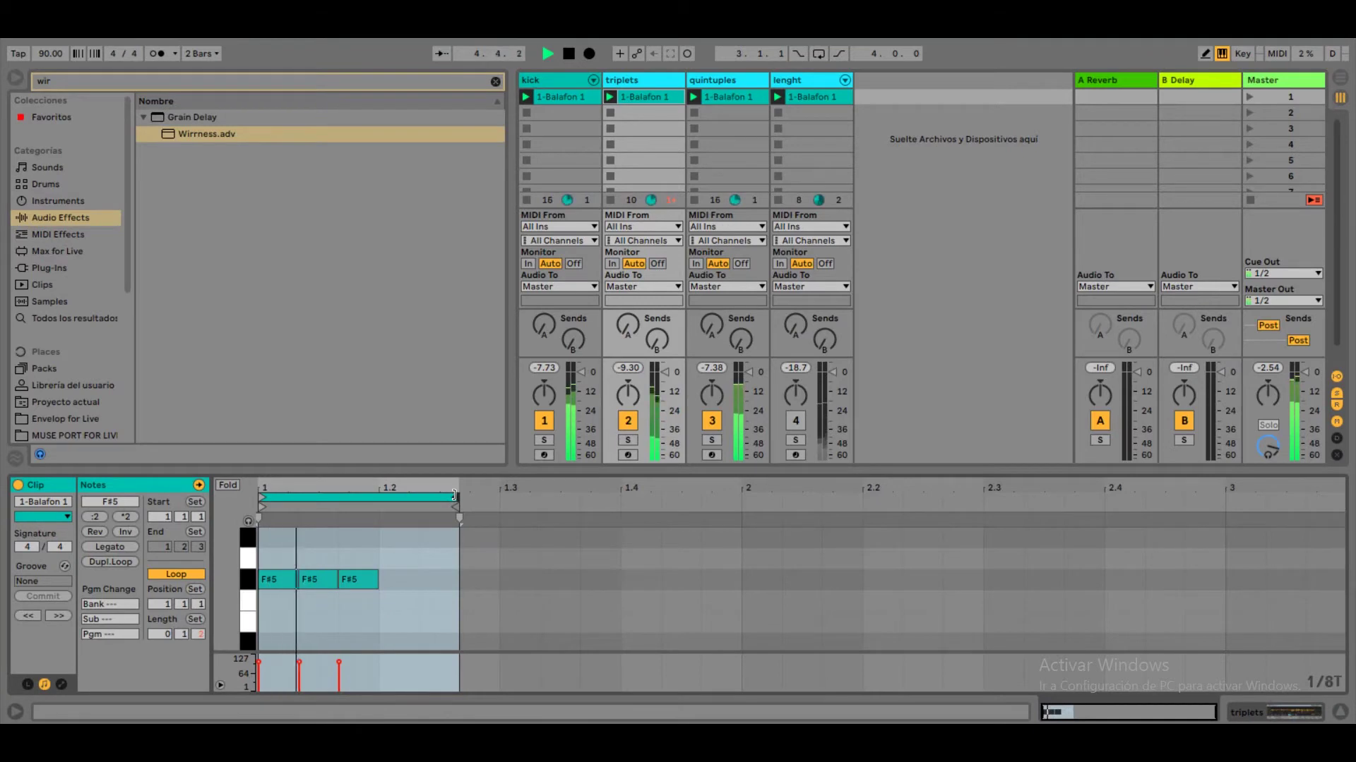
{"action": "key", "text": "space"}
Step: Solo the lenght track and extend its clip loop end to 1.3.3
{"action": "left_click", "coordinate": [800, 81]}
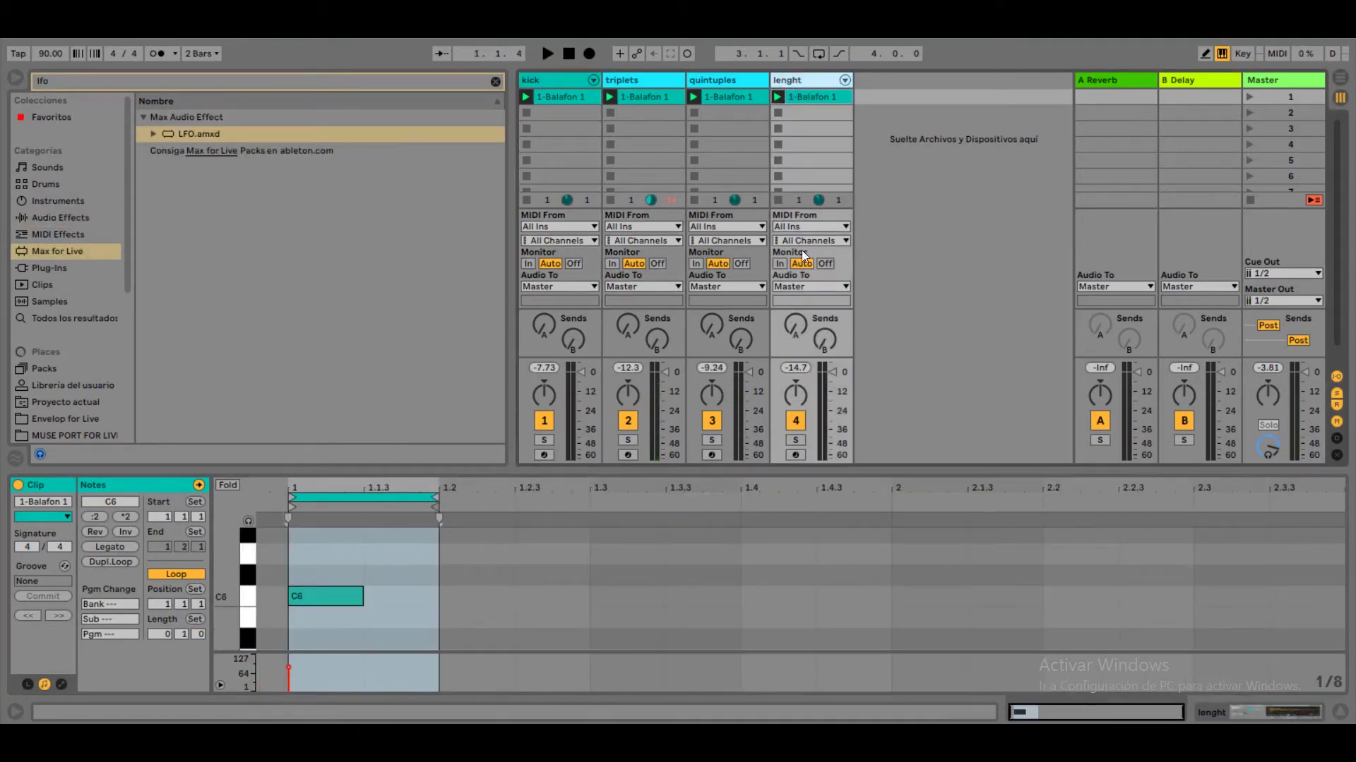
{"action": "left_click", "coordinate": [795, 440]}
{"action": "key", "text": "space"}
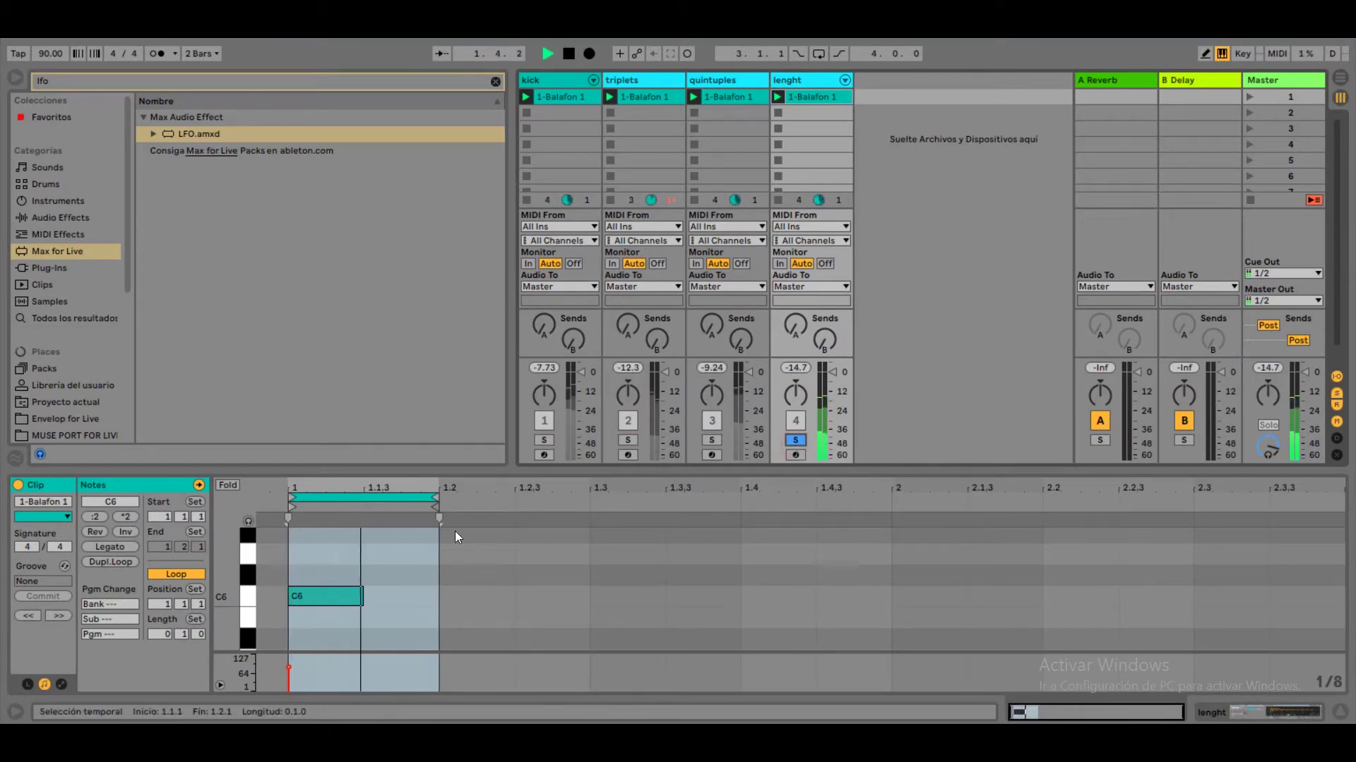
{"action": "left_click_drag", "start_coordinate": [438, 499], "coordinate": [515, 498]}
{"action": "left_click_drag", "start_coordinate": [618, 487], "coordinate": [666, 488]}
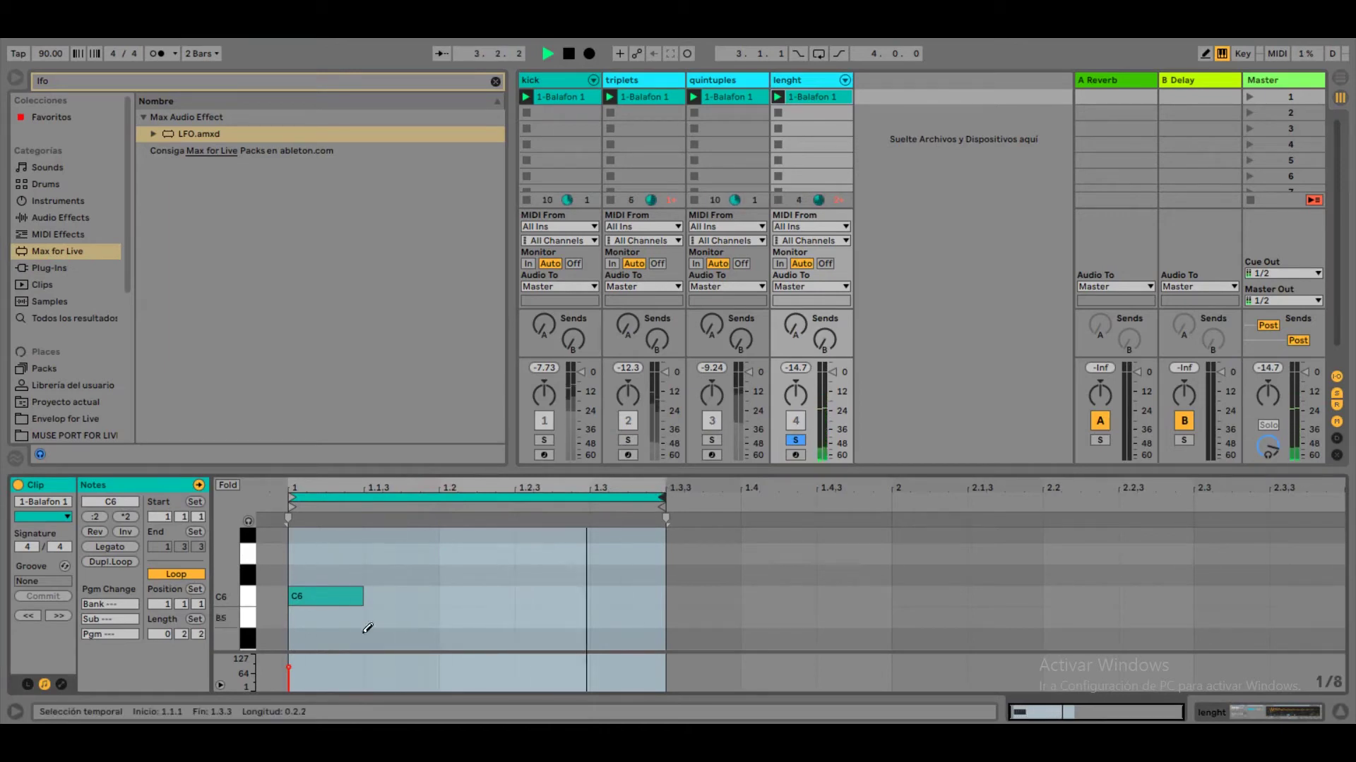
Step: Draw a row of five C6 notes across the loop and solo the kick track too
{"action": "key", "text": "b"}
{"action": "left_click_drag", "start_coordinate": [457, 587], "coordinate": [672, 584]}
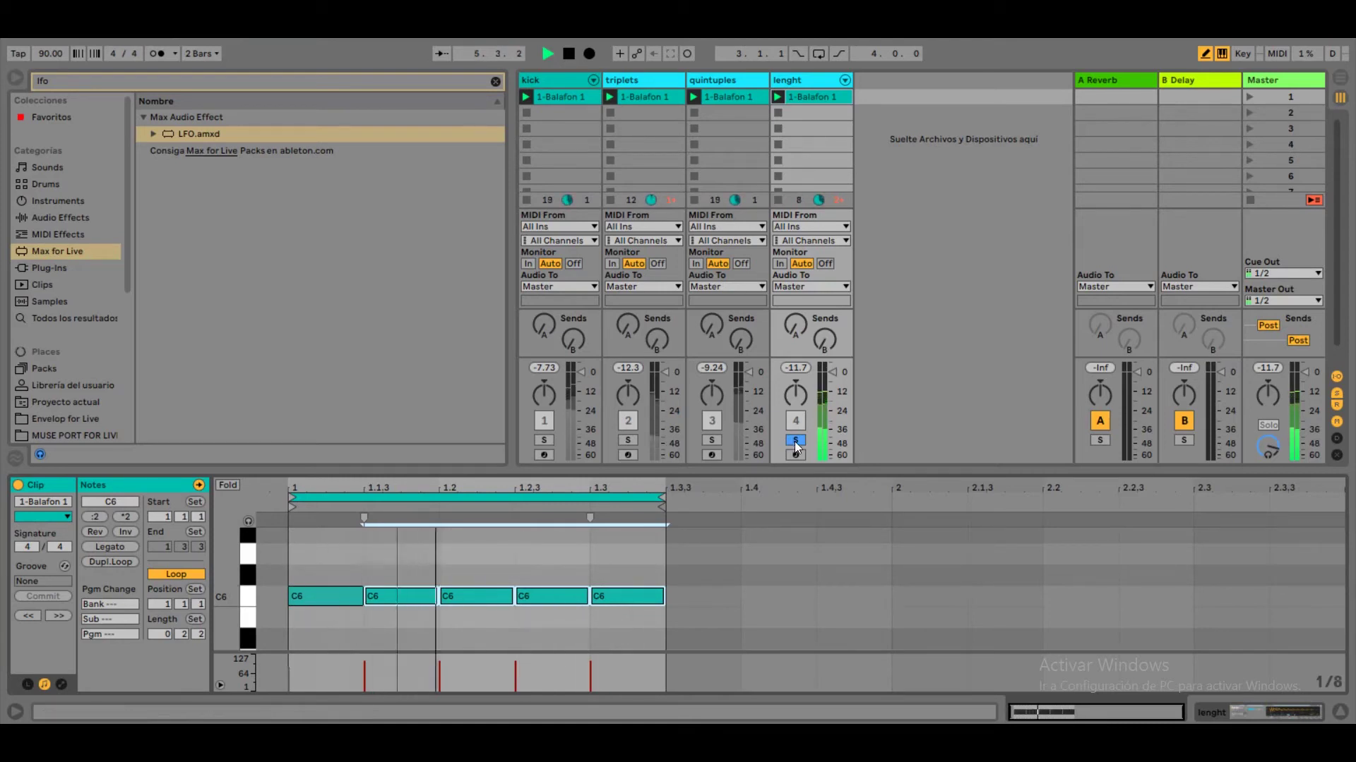
{"action": "left_click", "coordinate": [543, 440], "text": "ctrl"}
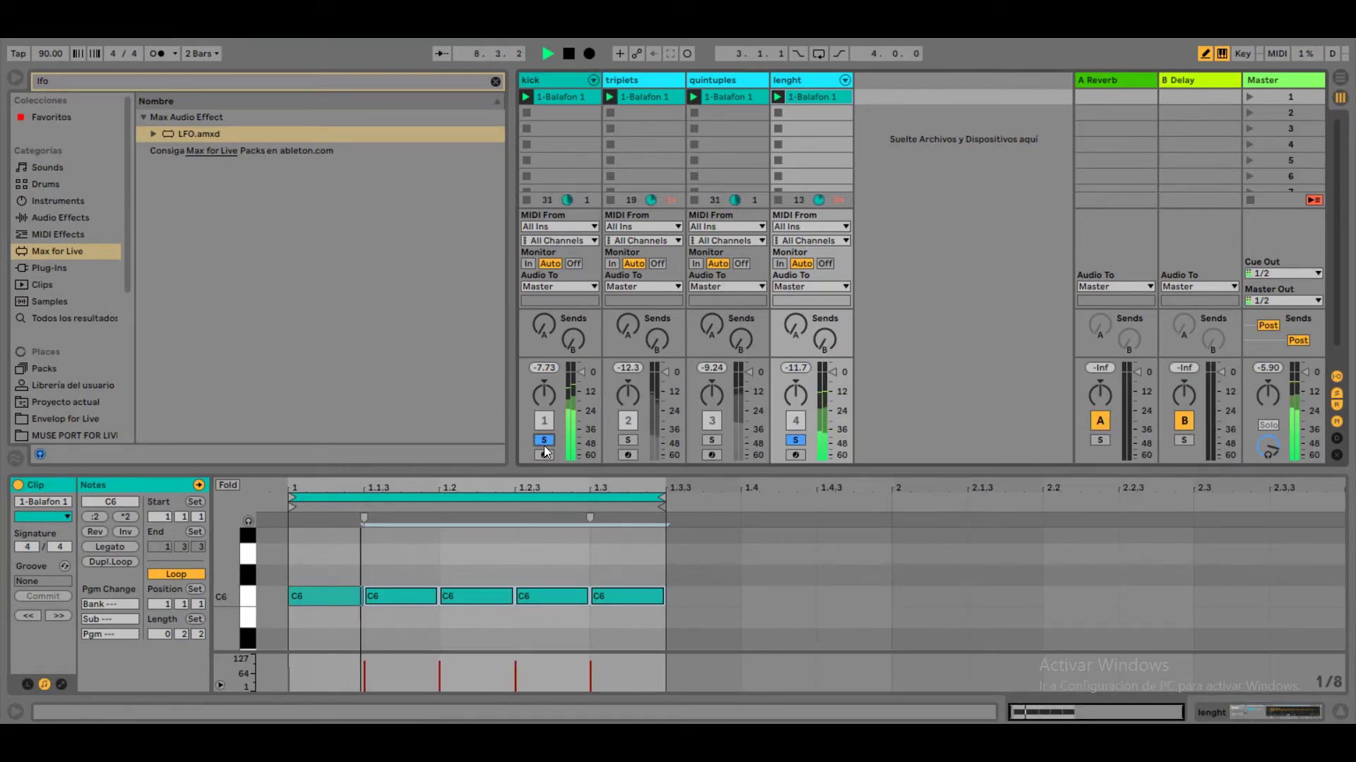
Step: Unsolo kick and lenght, then show the lenght track's Kuanu Percussion and Glitch Kick9 devices
{"action": "left_click", "coordinate": [544, 440]}
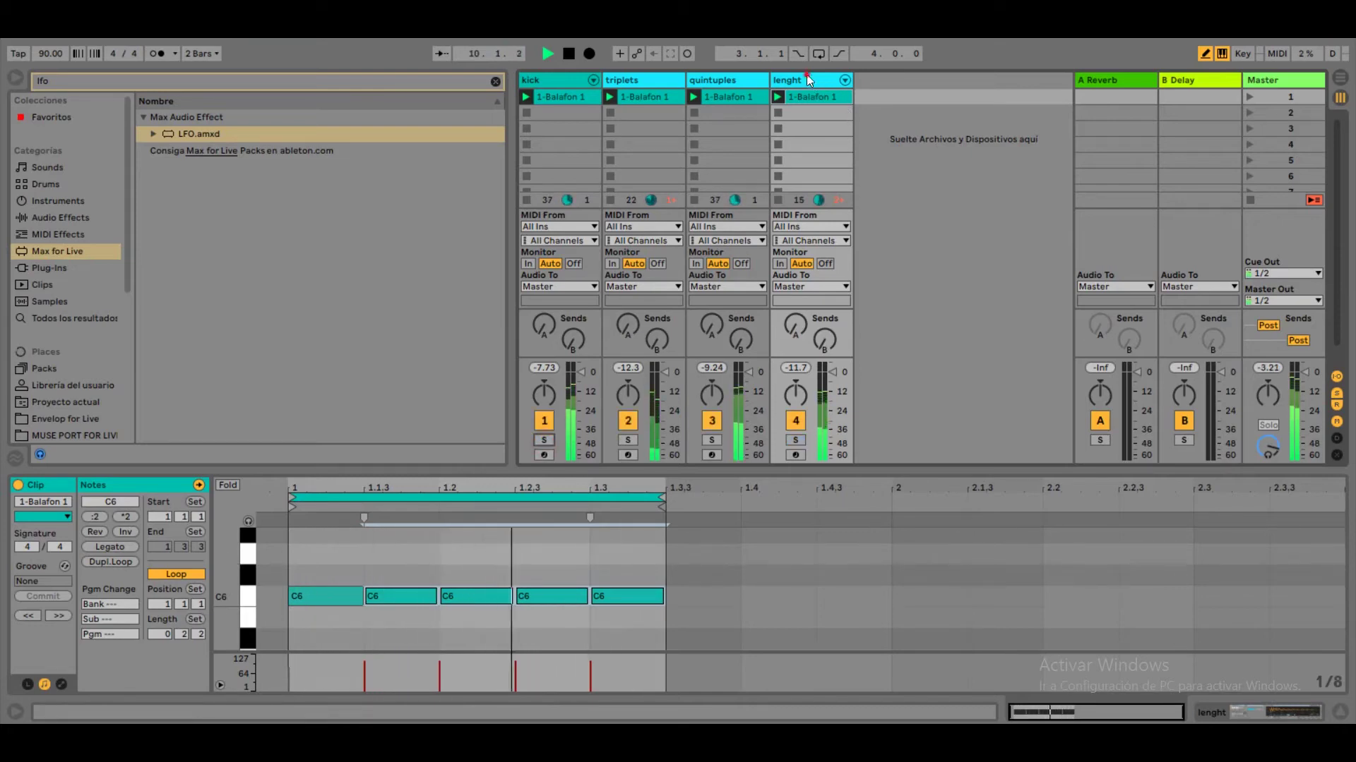
{"action": "left_click", "coordinate": [1237, 710]}
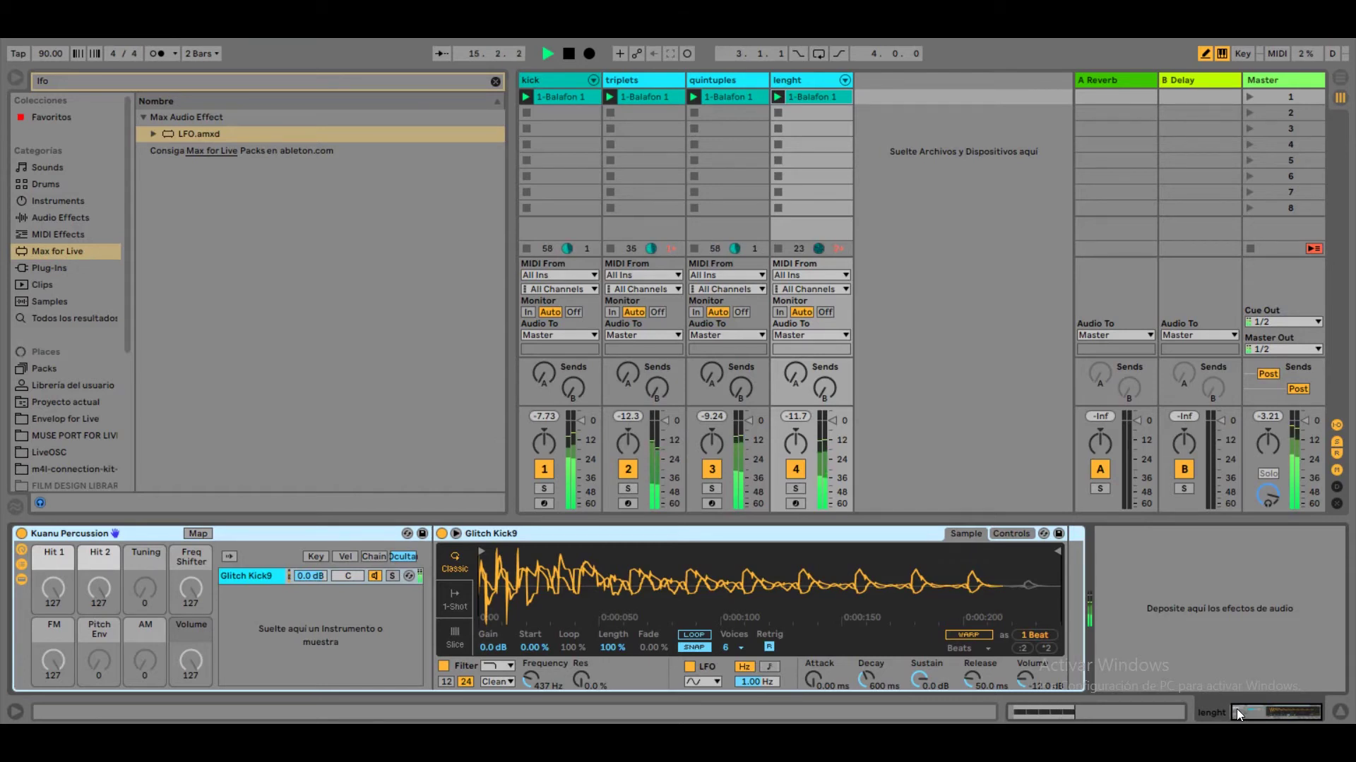
Step: Search MIDI effects for 'rand' and add Total Random to triplets with Random amount 26
{"action": "left_click", "coordinate": [496, 80]}
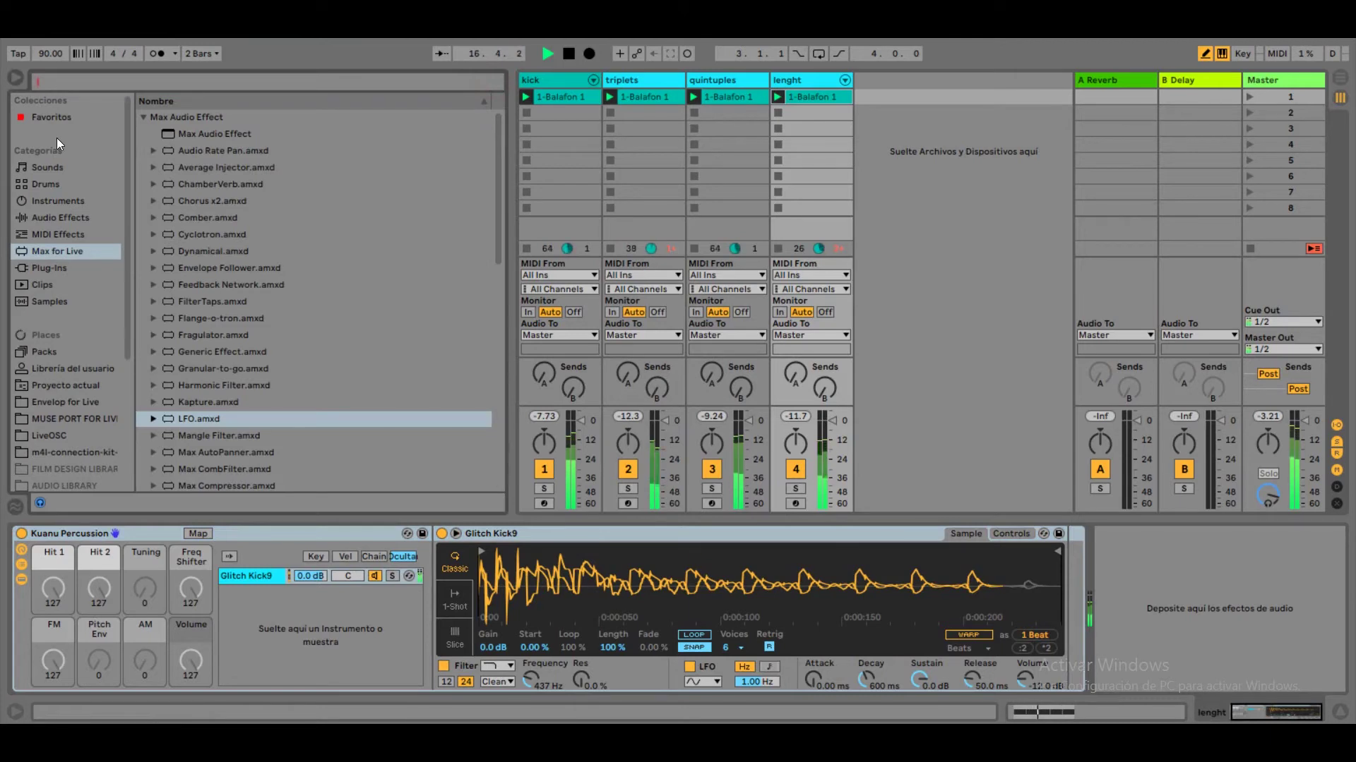
{"action": "left_click", "coordinate": [46, 236]}
{"action": "left_click", "coordinate": [99, 79]}
{"action": "type", "text": "ran"}
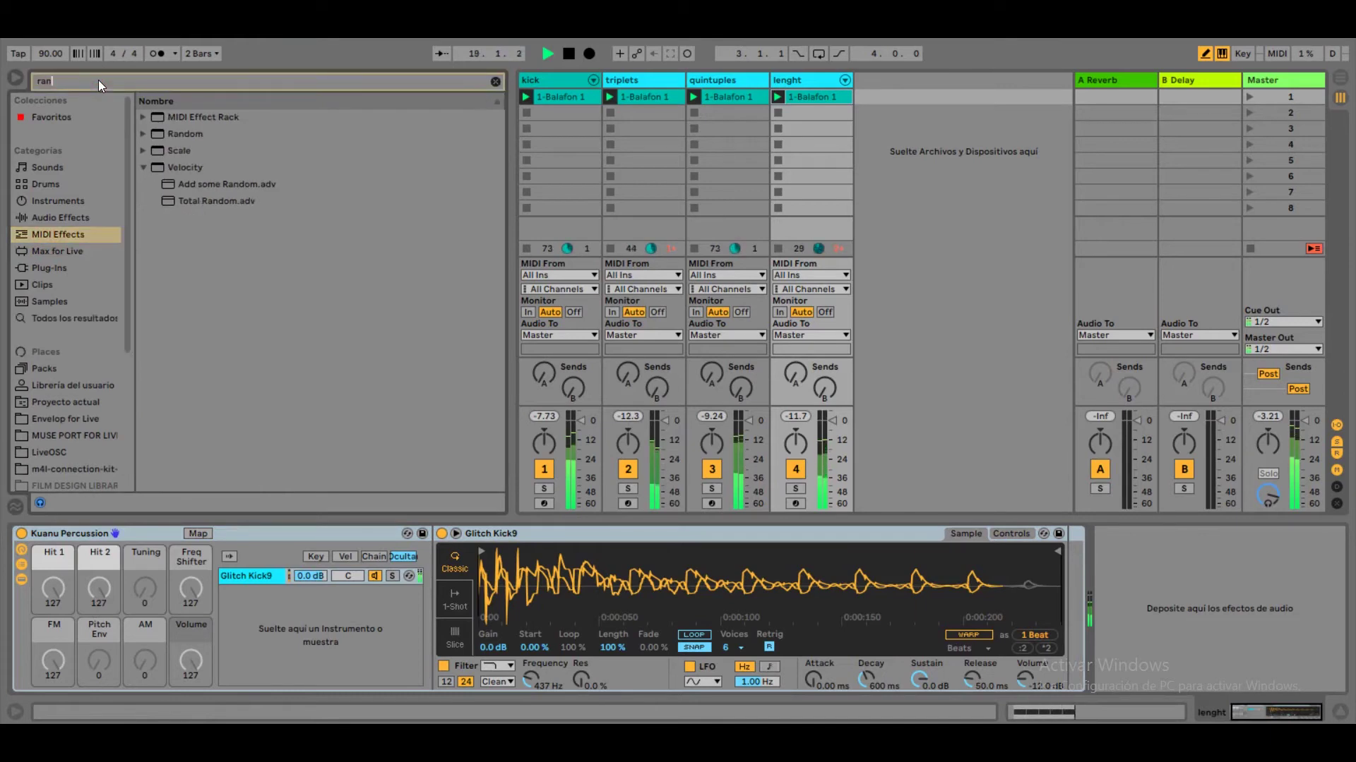
{"action": "type", "text": "d"}
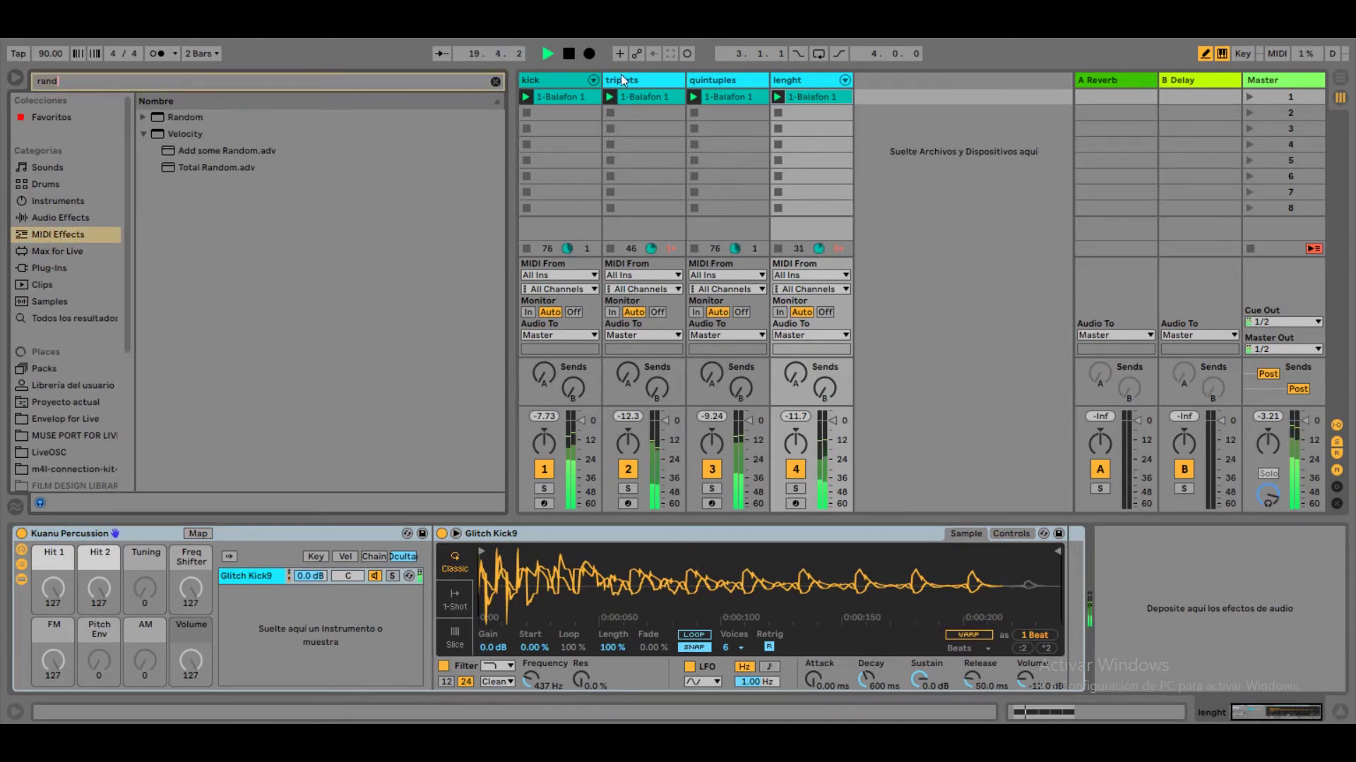
{"action": "left_click", "coordinate": [623, 79]}
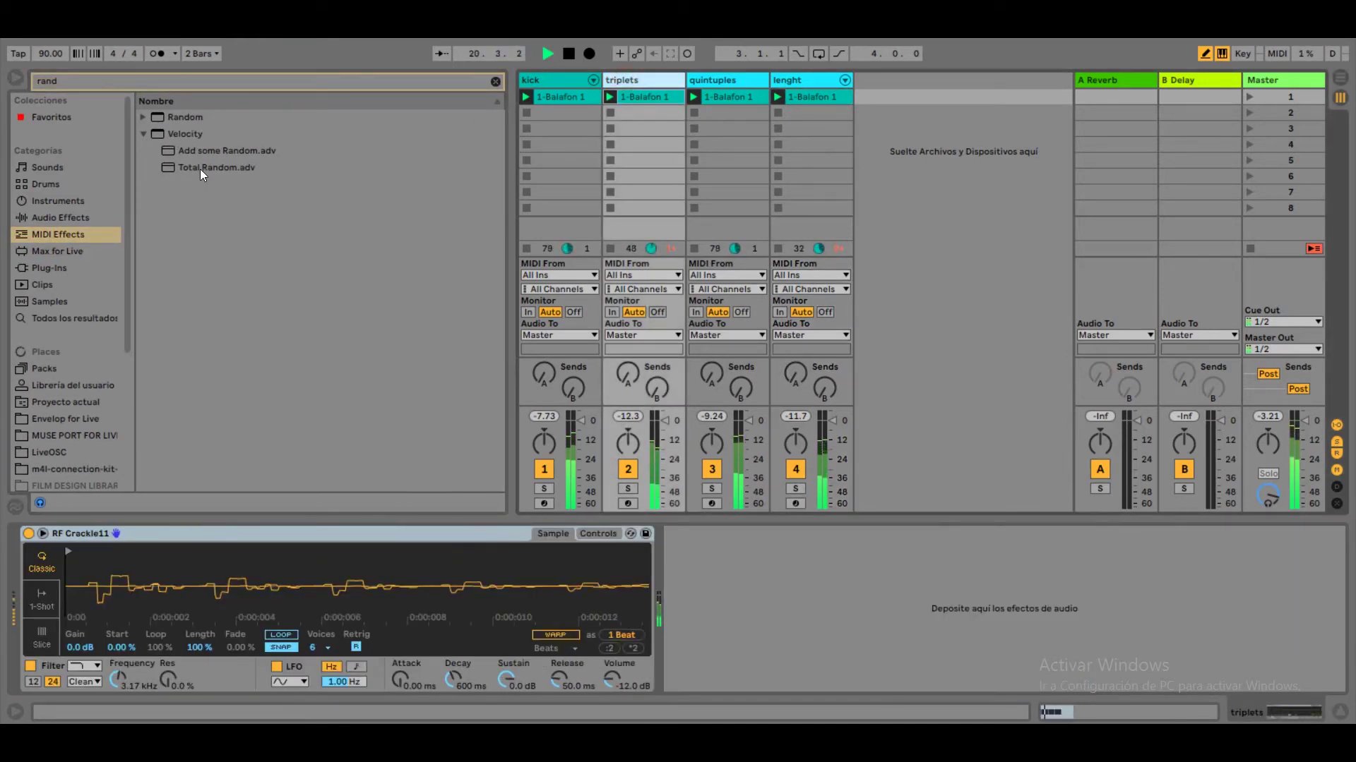
{"action": "left_click_drag", "start_coordinate": [198, 167], "coordinate": [57, 543]}
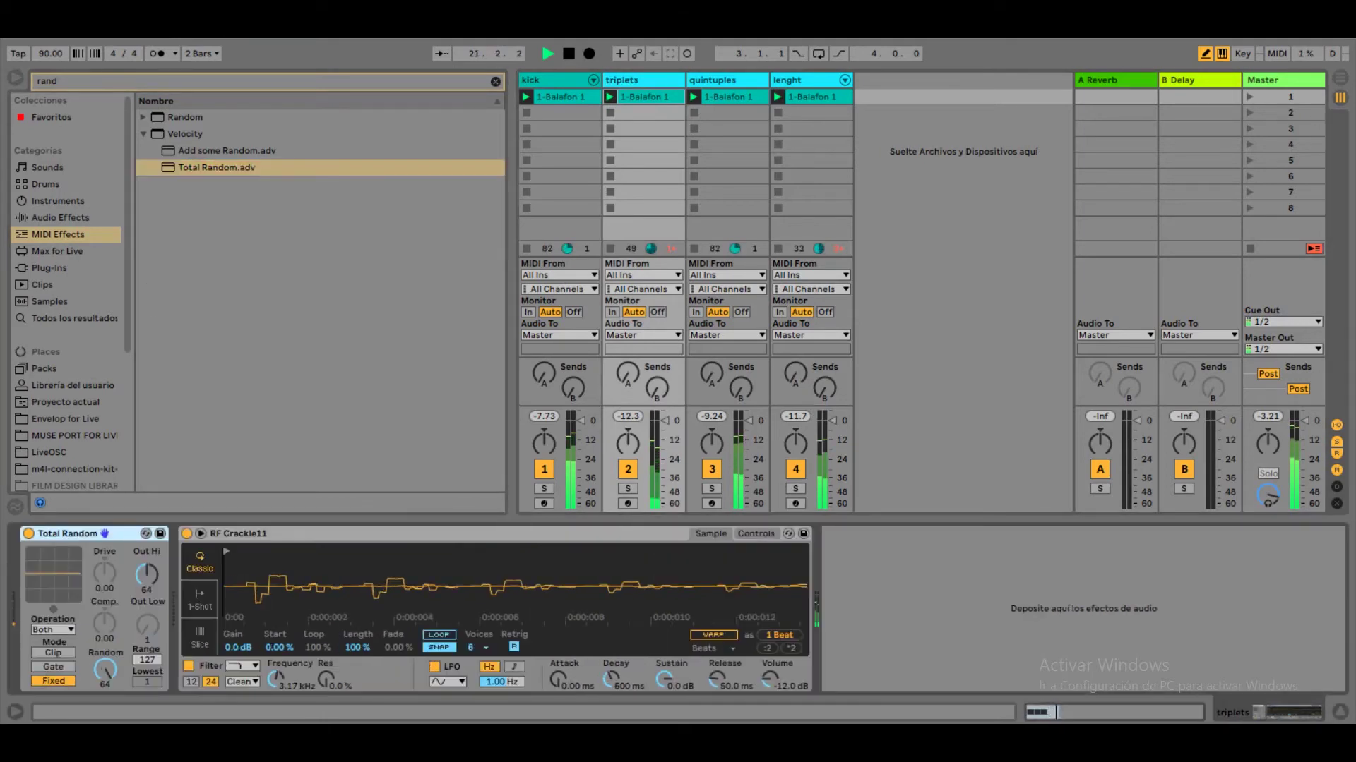
{"action": "left_click_drag", "start_coordinate": [106, 670], "coordinate": [131, 697]}
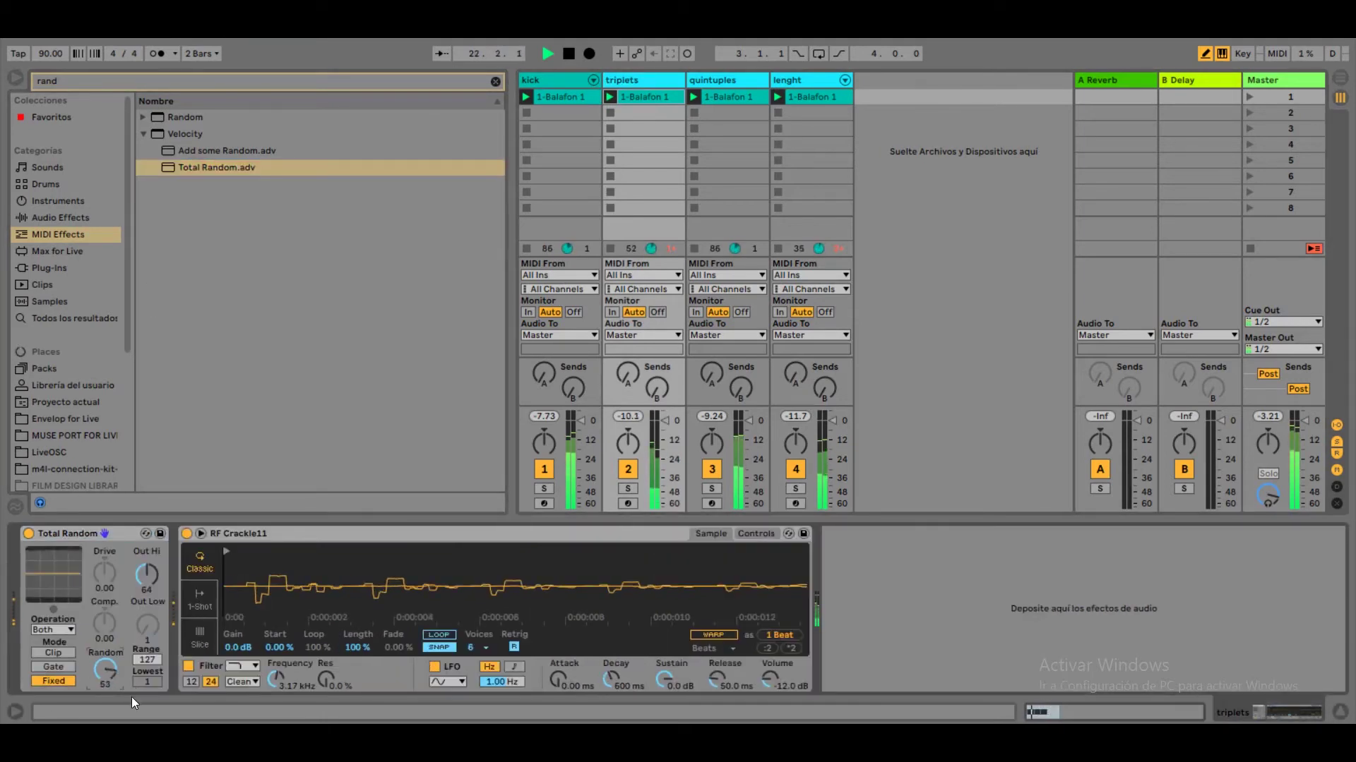
{"action": "left_click", "coordinate": [627, 490]}
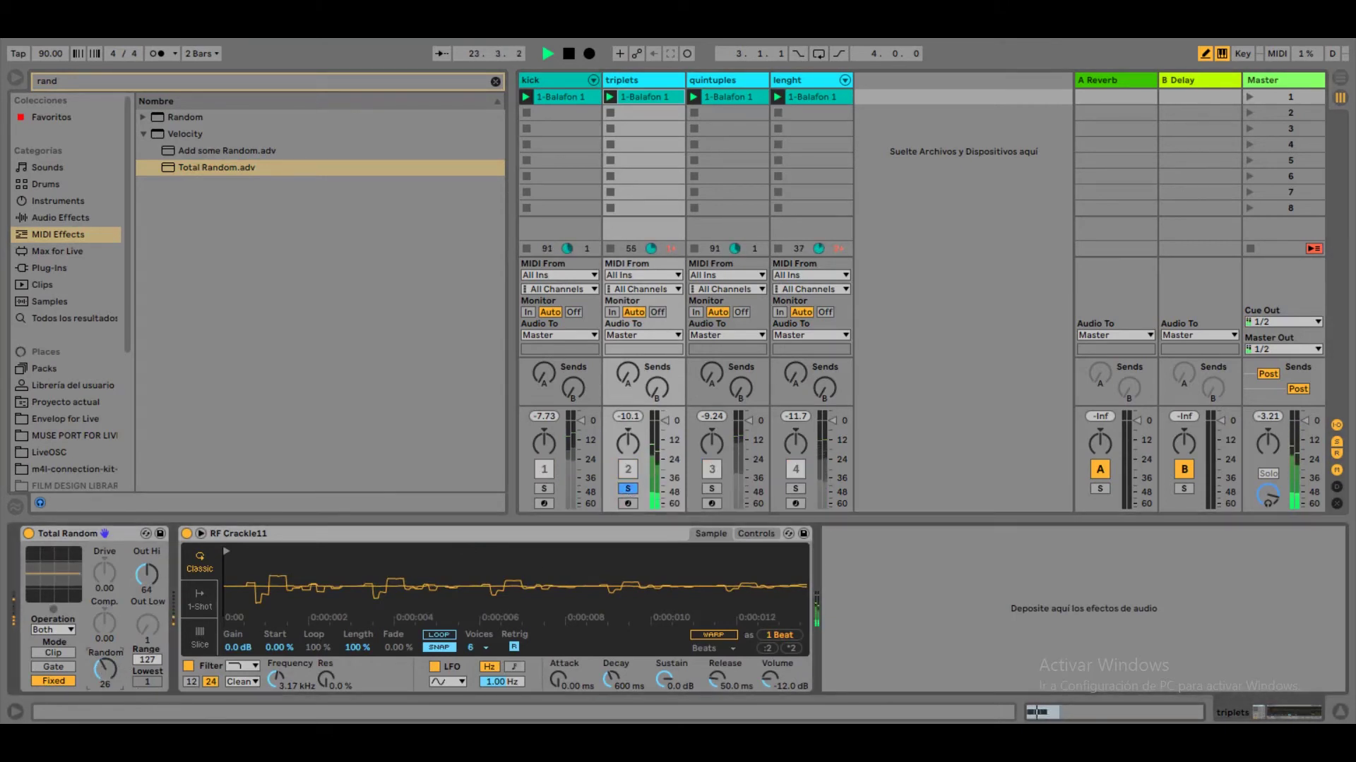
Step: Add Total Random to the quintuples and lenght tracks, soloing each, then clear the search
{"action": "left_click", "coordinate": [718, 79]}
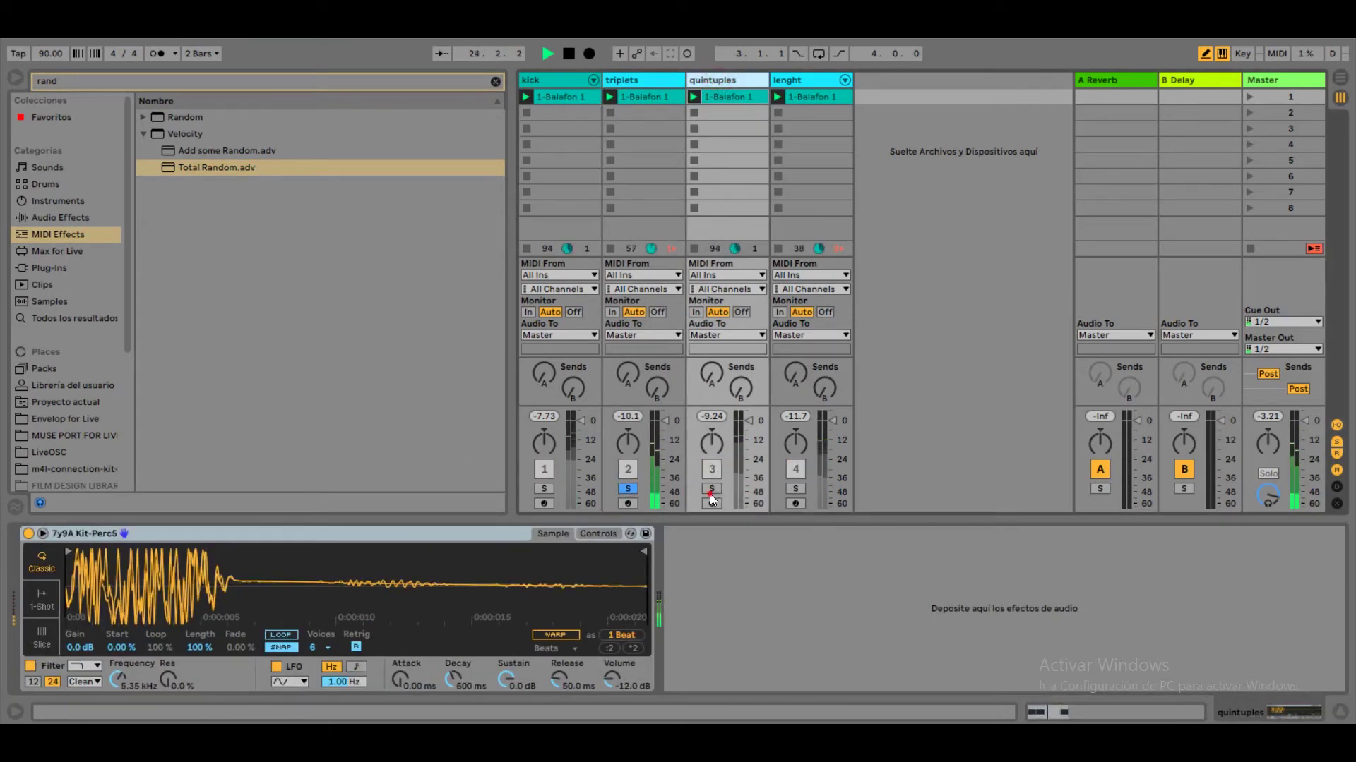
{"action": "left_click", "coordinate": [711, 489]}
{"action": "left_click_drag", "start_coordinate": [220, 168], "coordinate": [116, 687]}
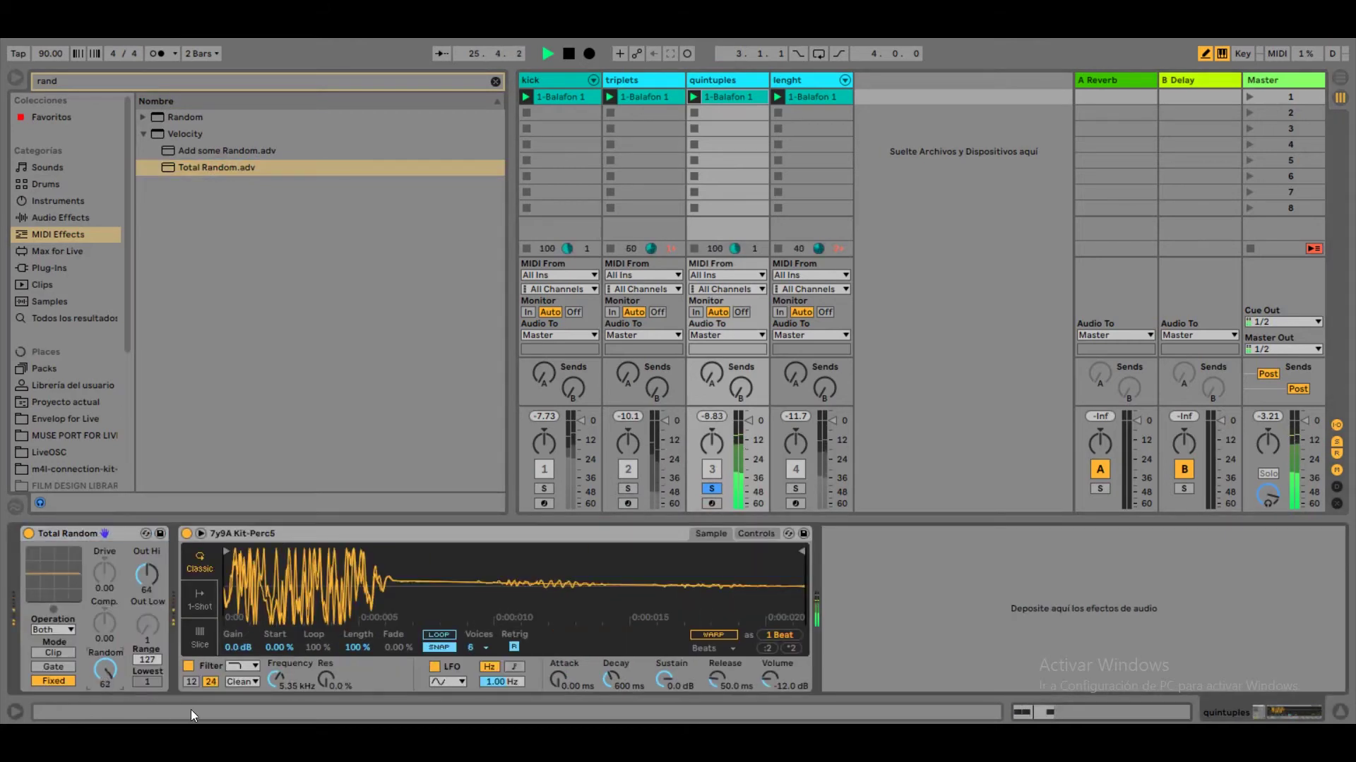
{"action": "left_click", "coordinate": [807, 78]}
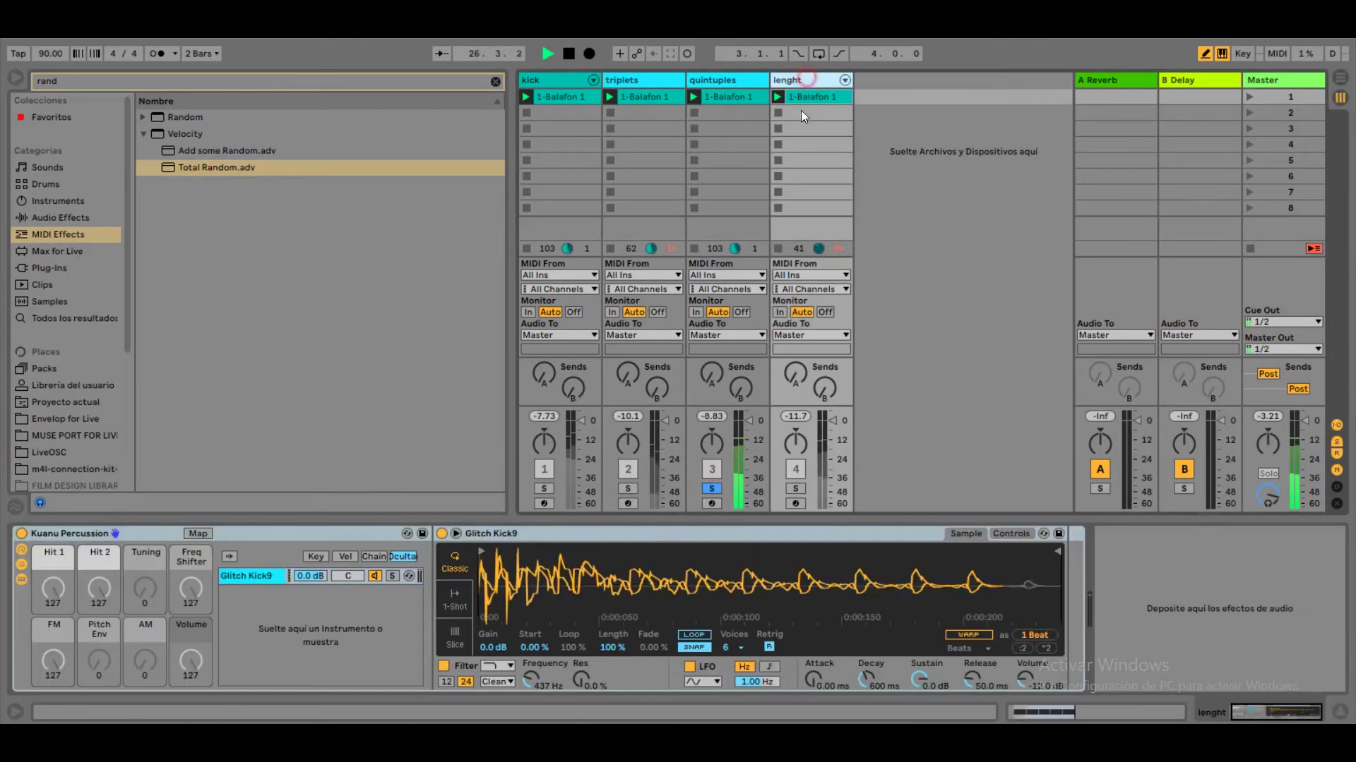
{"action": "left_click", "coordinate": [795, 488]}
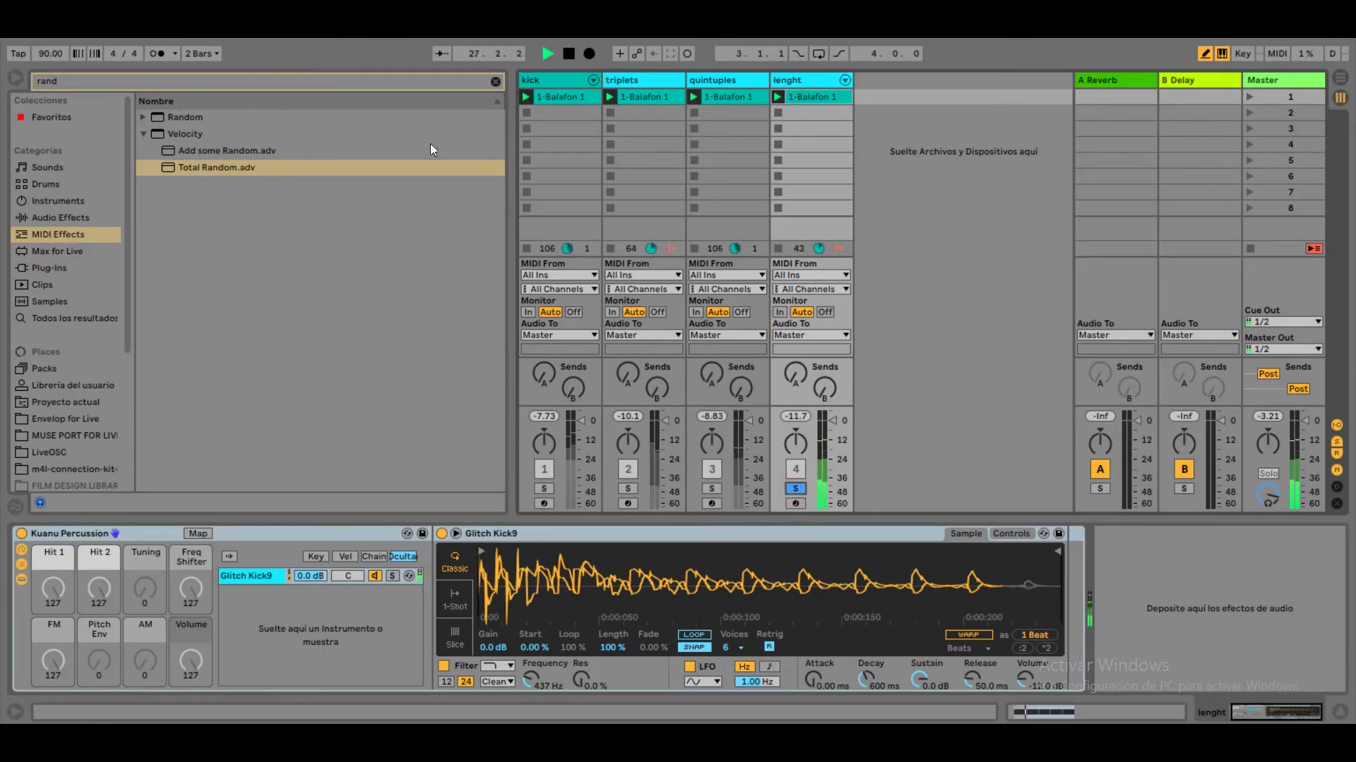
{"action": "left_click_drag", "start_coordinate": [192, 173], "coordinate": [29, 597]}
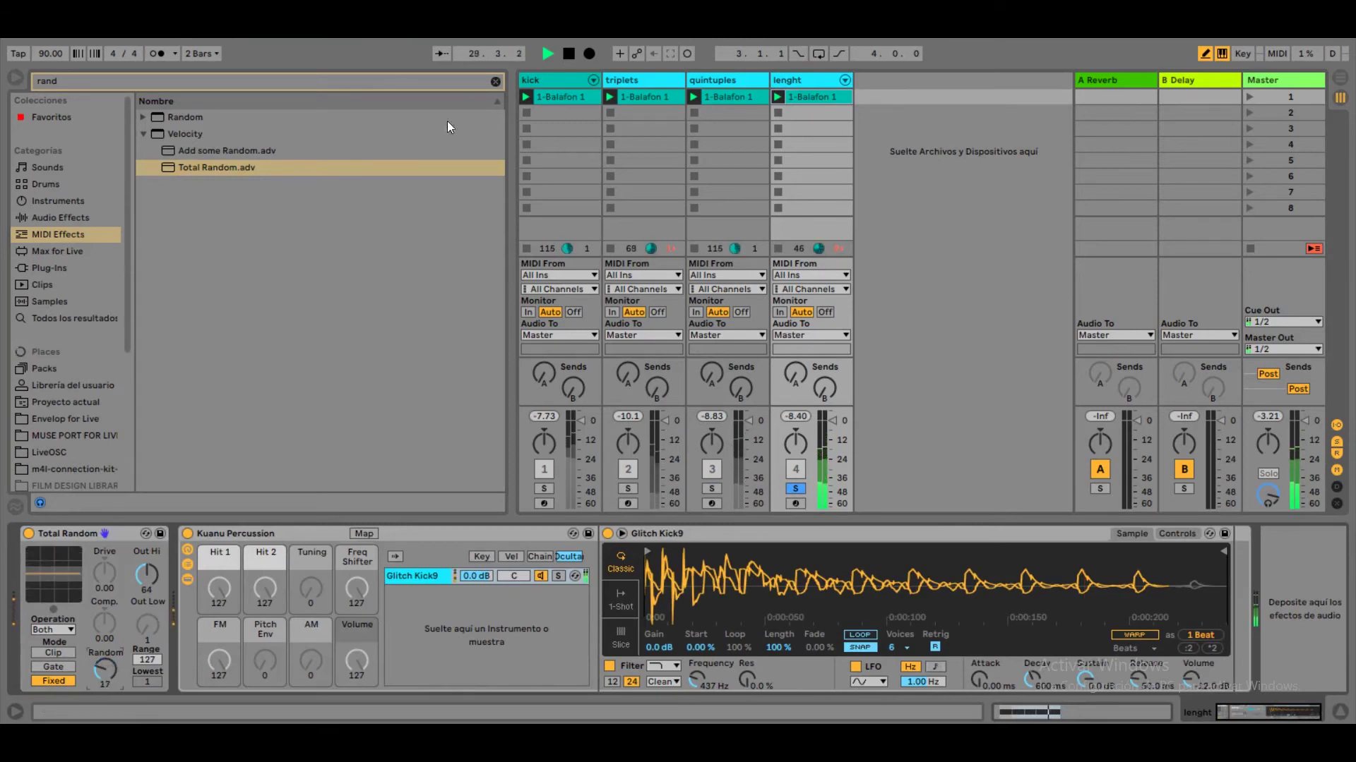
{"action": "left_click", "coordinate": [495, 81]}
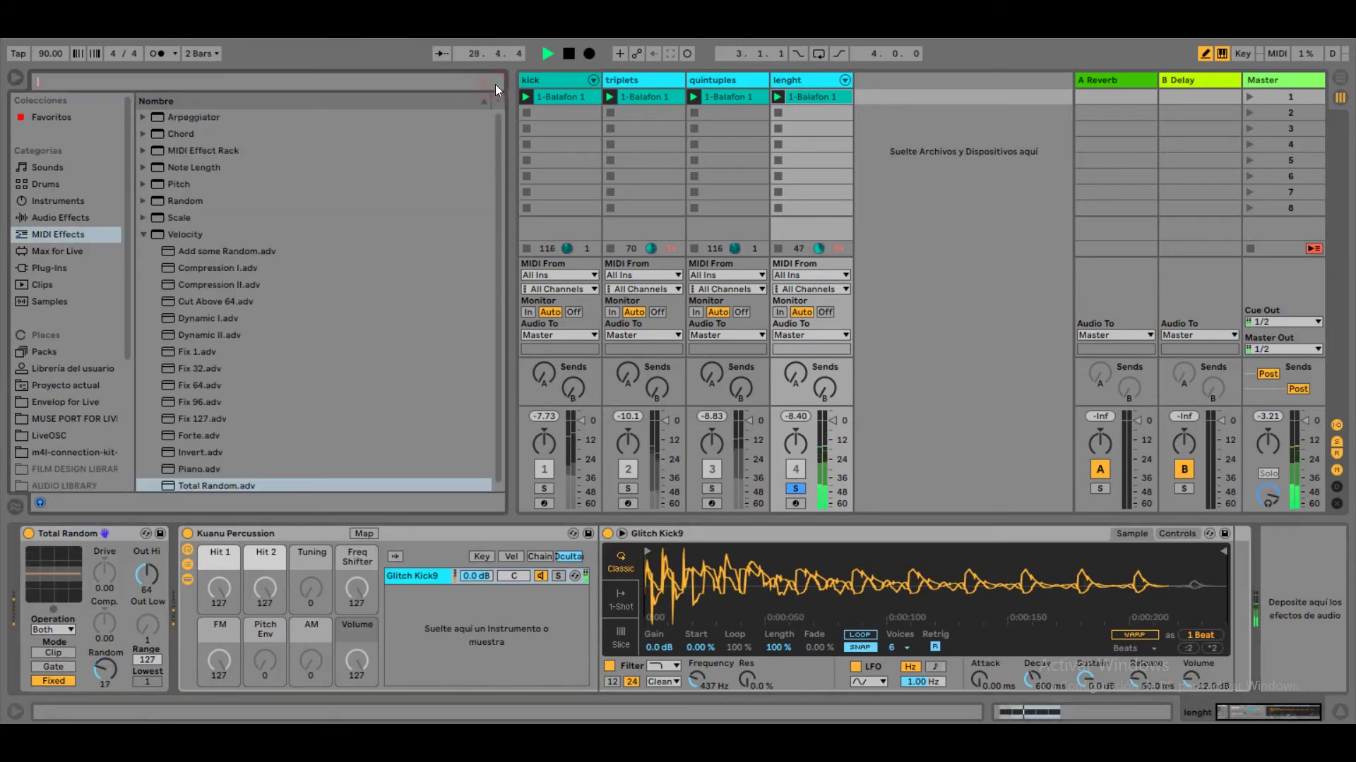
Step: Unsolo lenght and add the Max for Live LFO device to its chain
{"action": "left_click", "coordinate": [796, 490]}
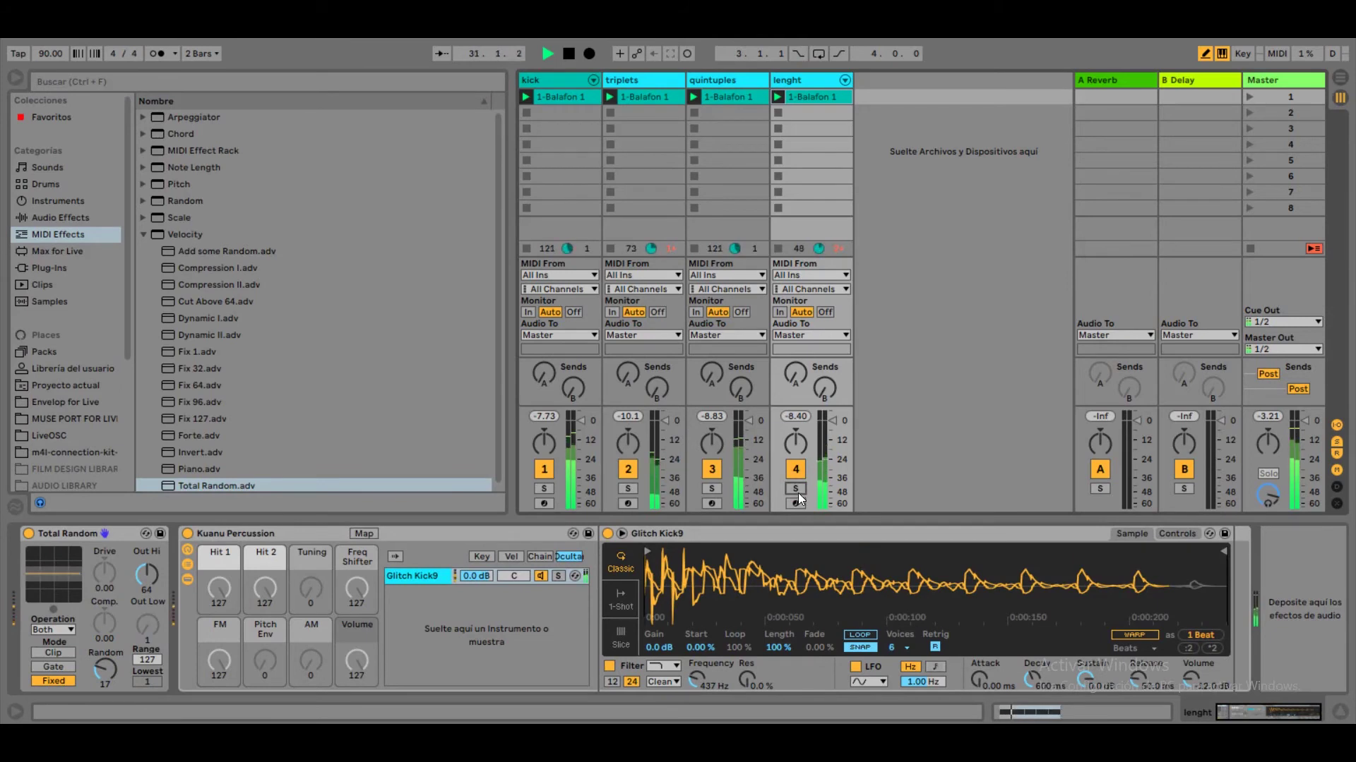
{"action": "left_click", "coordinate": [155, 82]}
{"action": "type", "text": "lfo"}
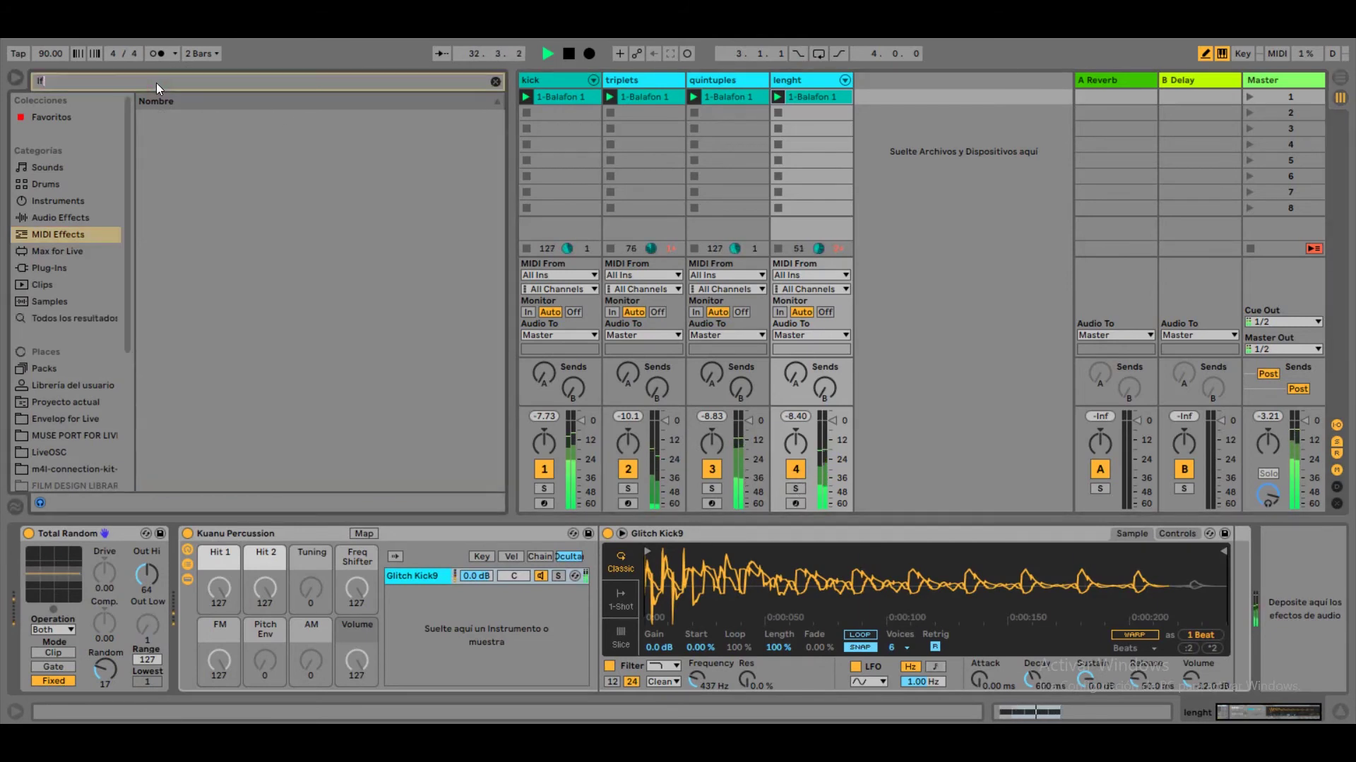
{"action": "left_click", "coordinate": [60, 253]}
{"action": "left_click_drag", "start_coordinate": [211, 133], "coordinate": [963, 477]}
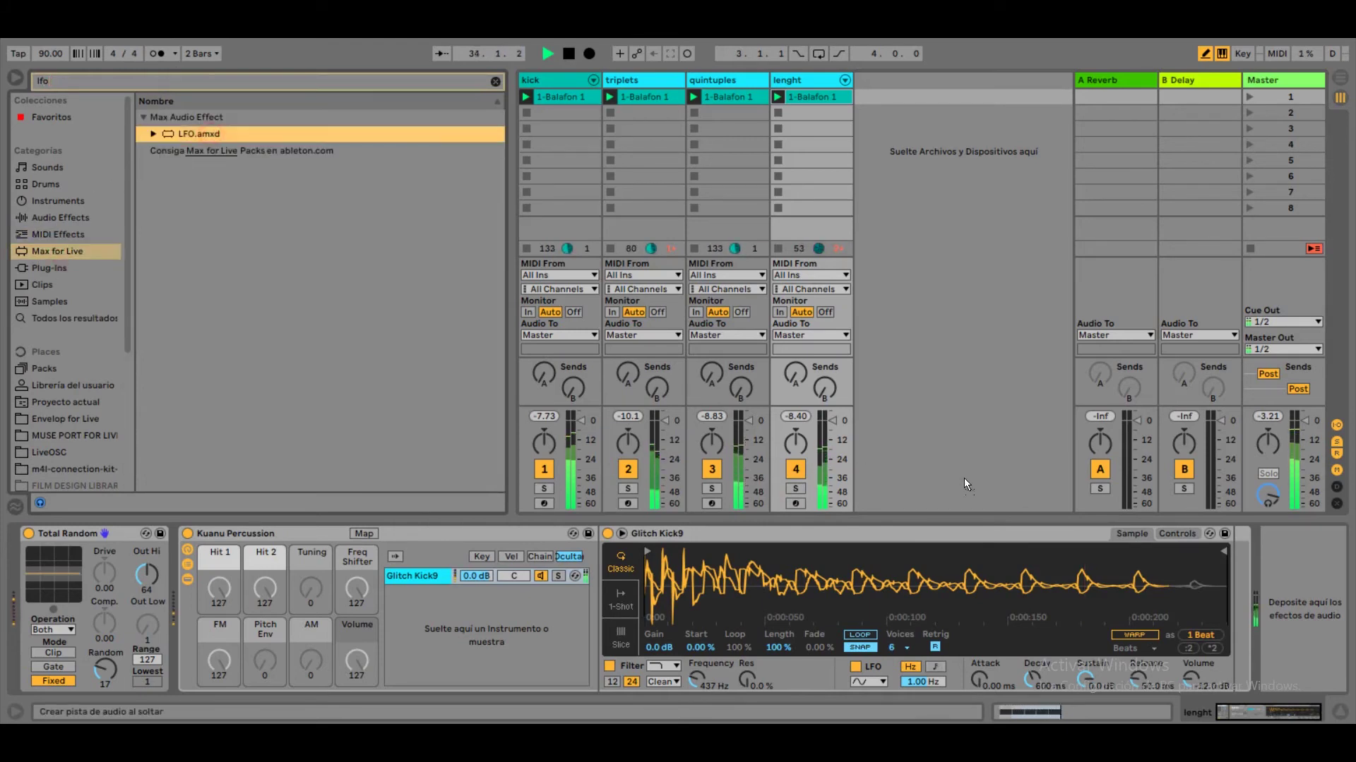
{"action": "left_click_drag", "start_coordinate": [1301, 577], "coordinate": [1302, 578]}
Step: Map the LFO to Glitch Kick9's filter frequency and slow its rate to 0.32 Hz
{"action": "left_click", "coordinate": [1201, 553]}
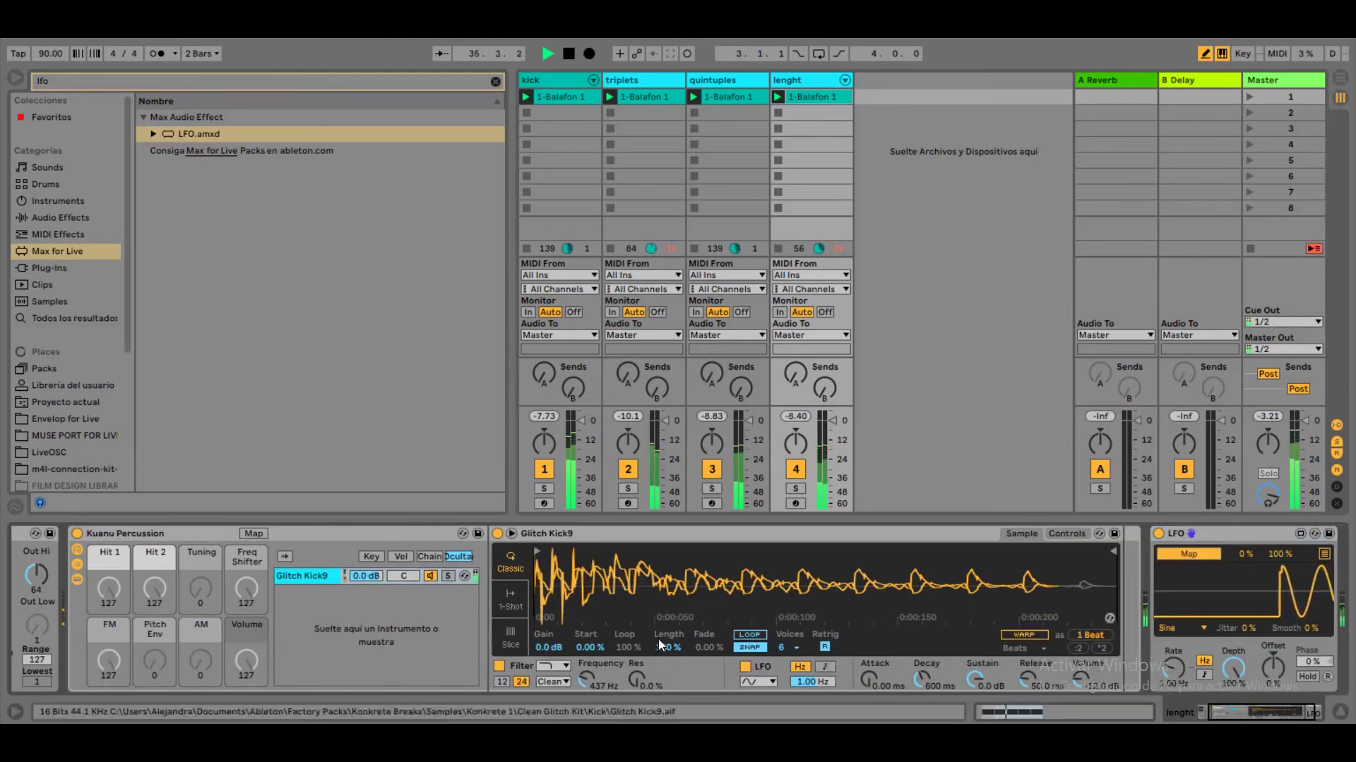
{"action": "left_click", "coordinate": [586, 681]}
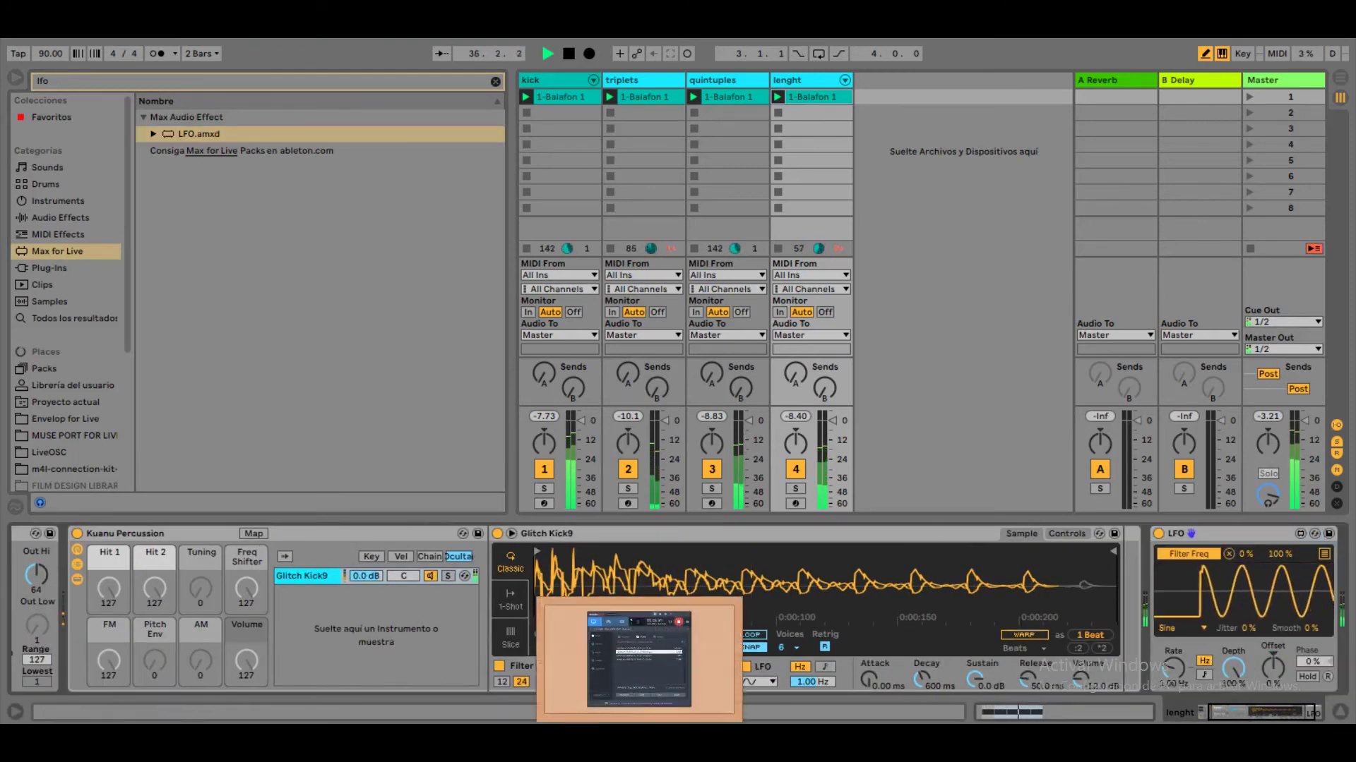
{"action": "left_click", "coordinate": [796, 489]}
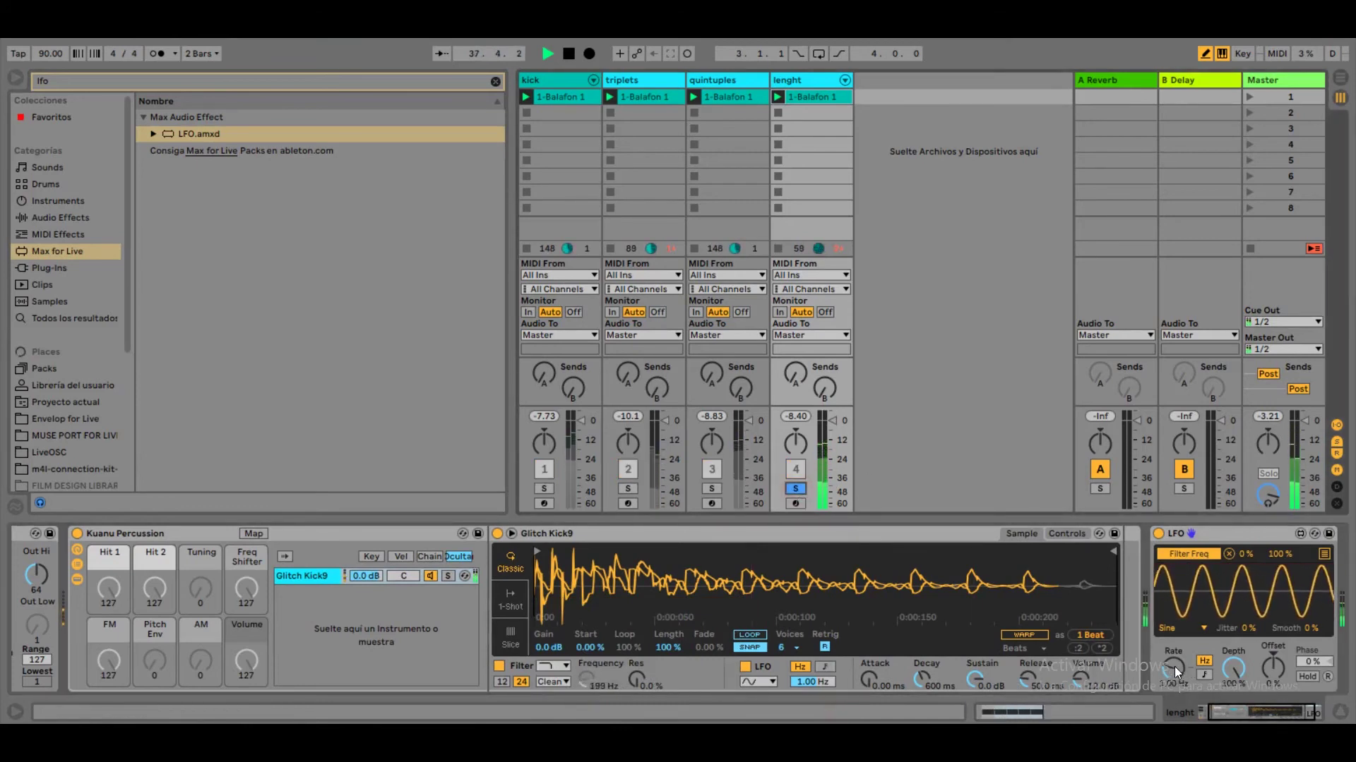
{"action": "mouse_move", "coordinate": [1176, 669]}
{"action": "left_mouse_down"}
{"action": "mouse_move", "coordinate": [1177, 695]}
{"action": "mouse_move", "coordinate": [1175, 657]}
{"action": "left_mouse_up"}
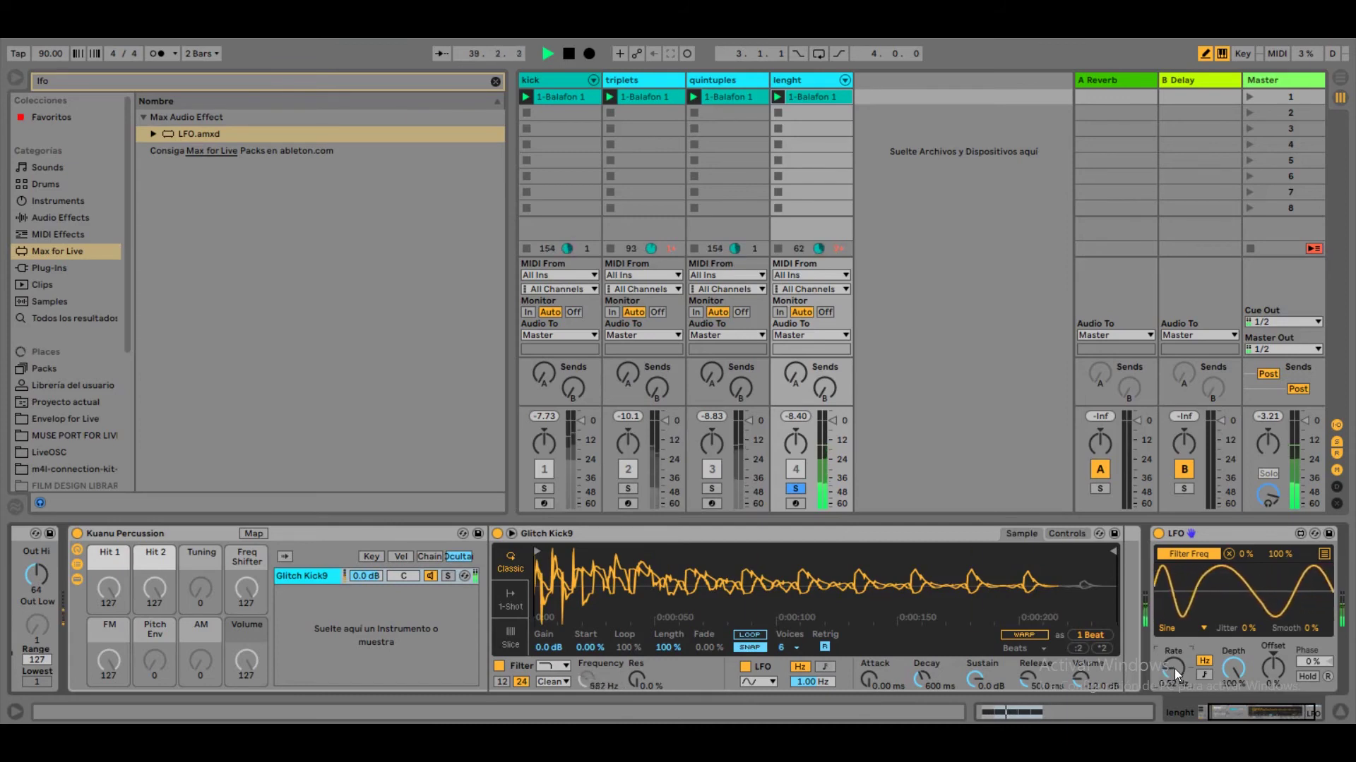
{"action": "left_click", "coordinate": [796, 490]}
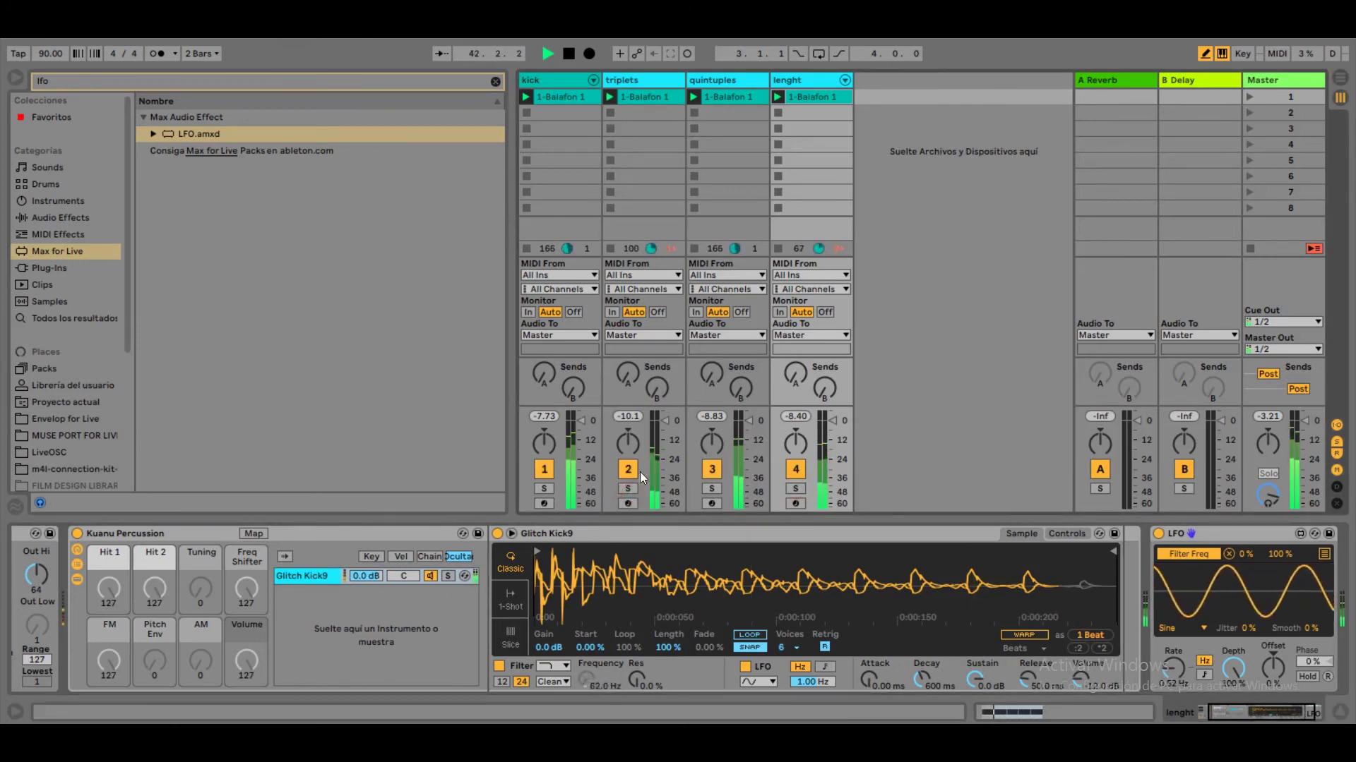
Step: Solo triplets and add Wirrness from Audio Effects after RF Crackle11
{"action": "left_click", "coordinate": [658, 79]}
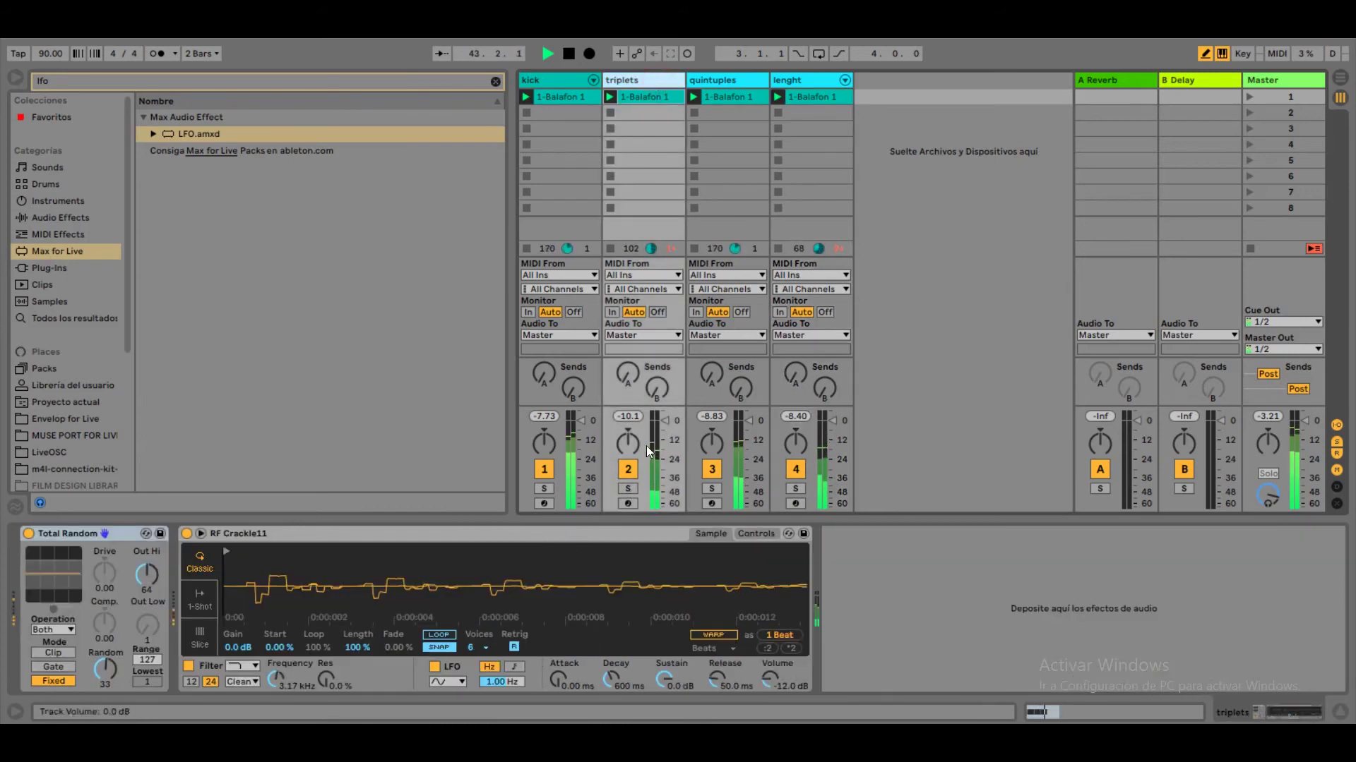
{"action": "left_click", "coordinate": [624, 488]}
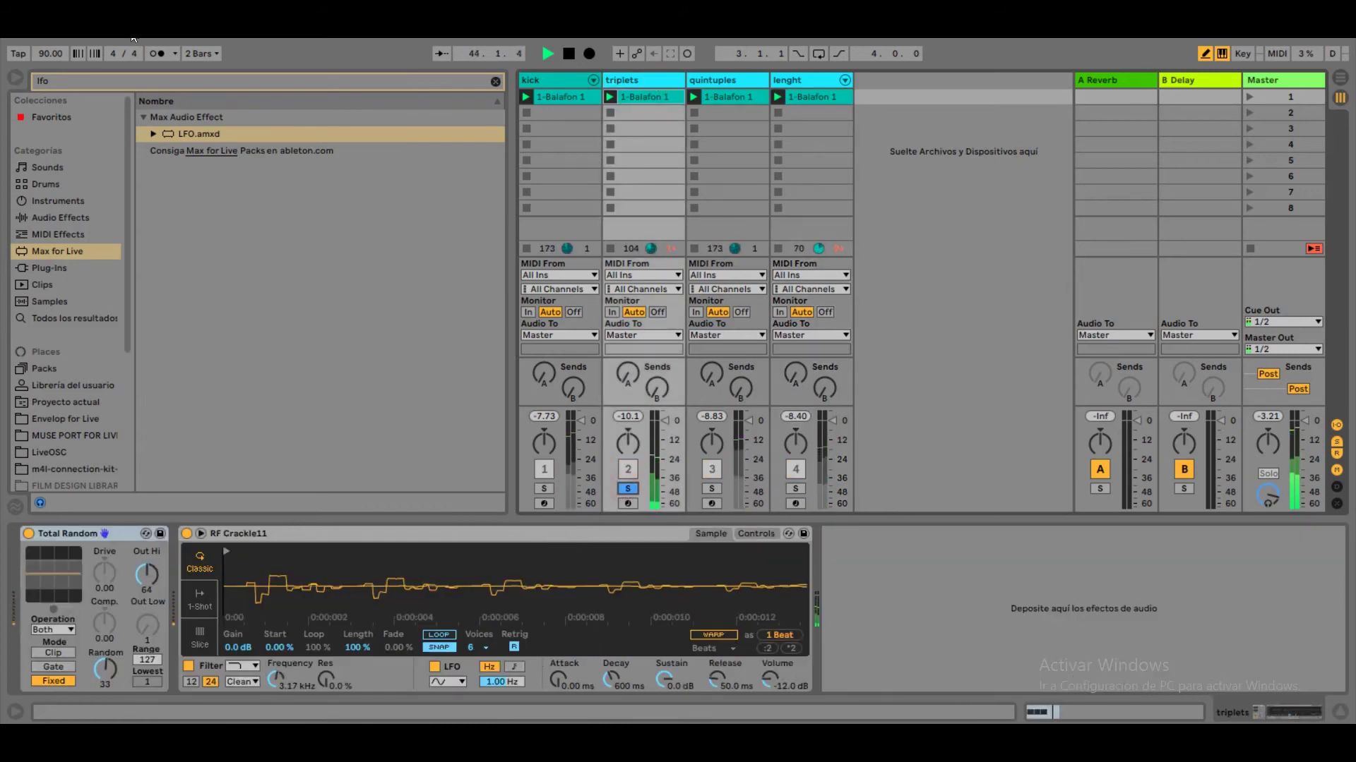
{"action": "left_click", "coordinate": [63, 221]}
{"action": "left_click", "coordinate": [129, 80]}
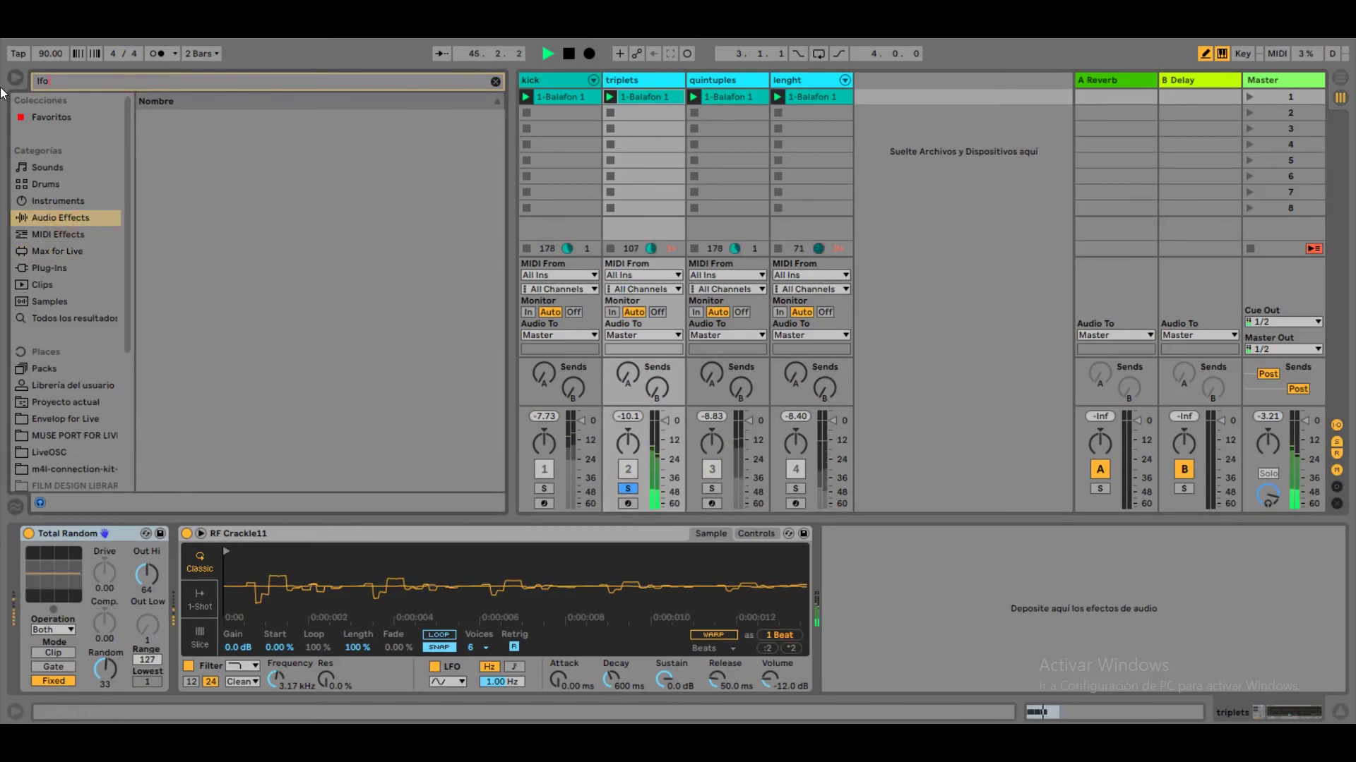
{"action": "key", "text": "BackSpace"}
{"action": "key", "text": "BackSpace"}
{"action": "key", "text": "BackSpace"}
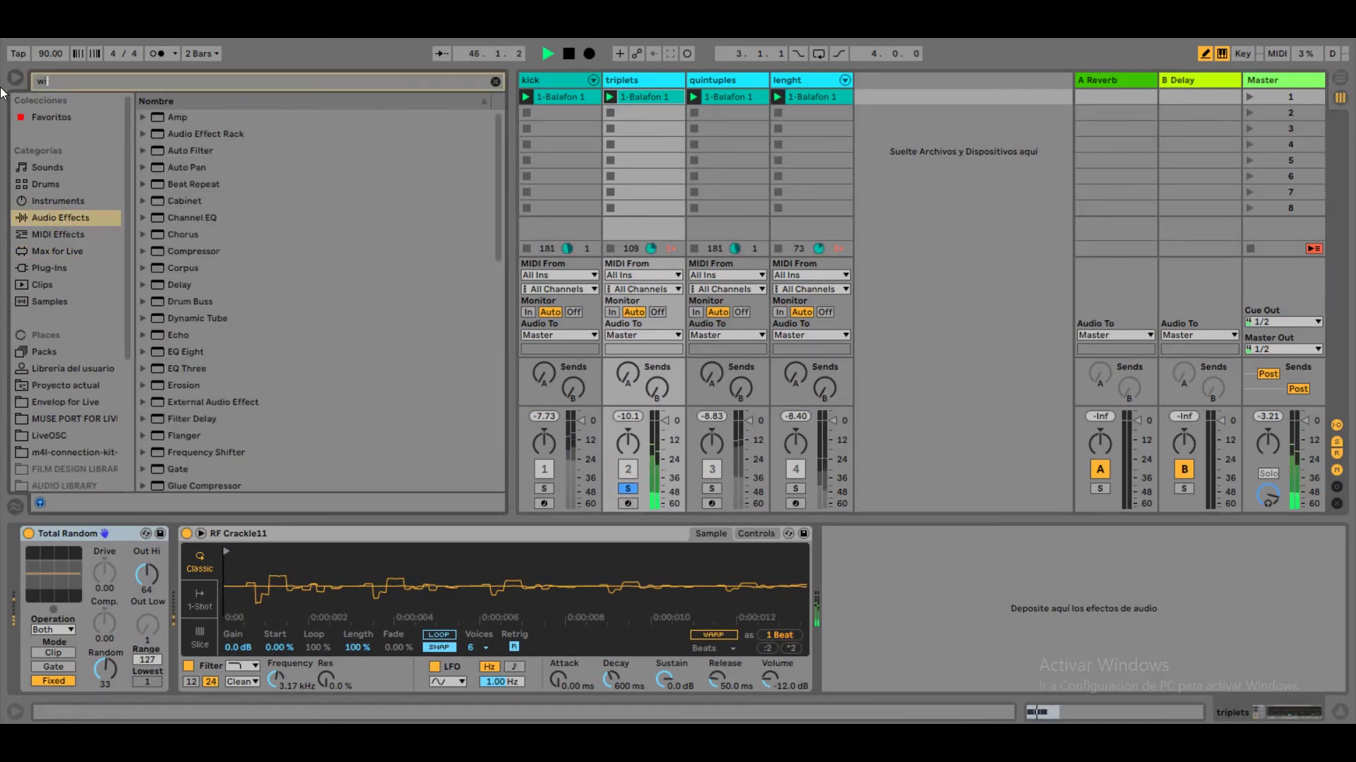
{"action": "type", "text": "wir"}
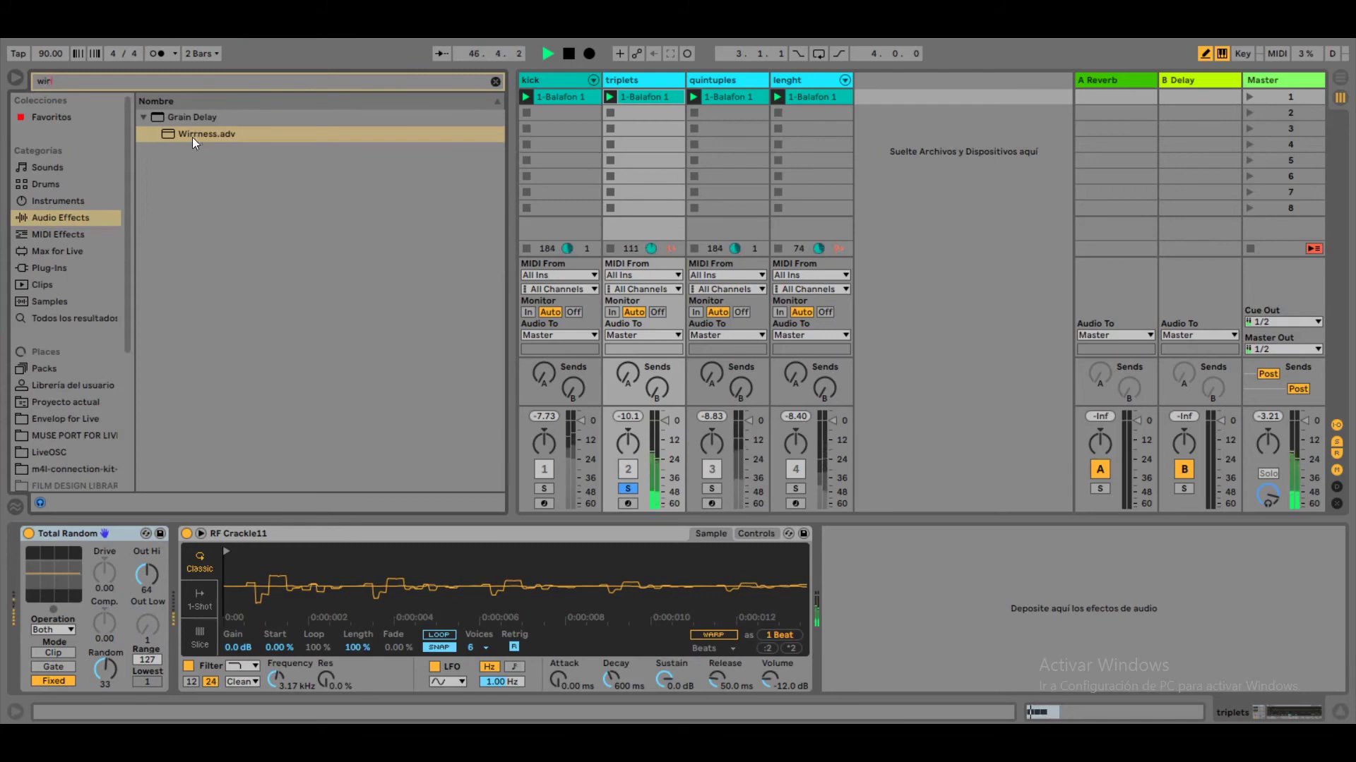
{"action": "left_click_drag", "start_coordinate": [205, 133], "coordinate": [884, 616]}
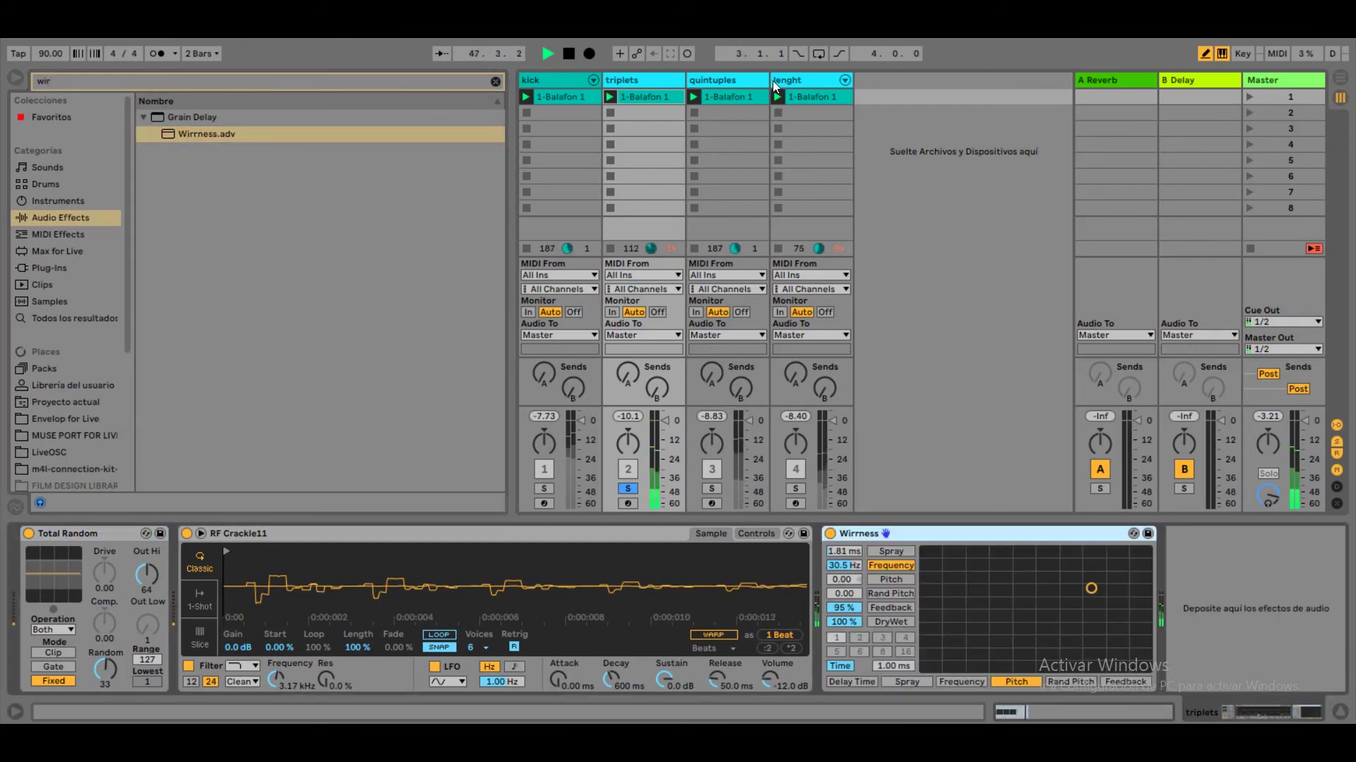
Step: Check the lenght LFO's mapped parameters, then set Wirrness DryWet to about 76%
{"action": "left_click", "coordinate": [799, 80]}
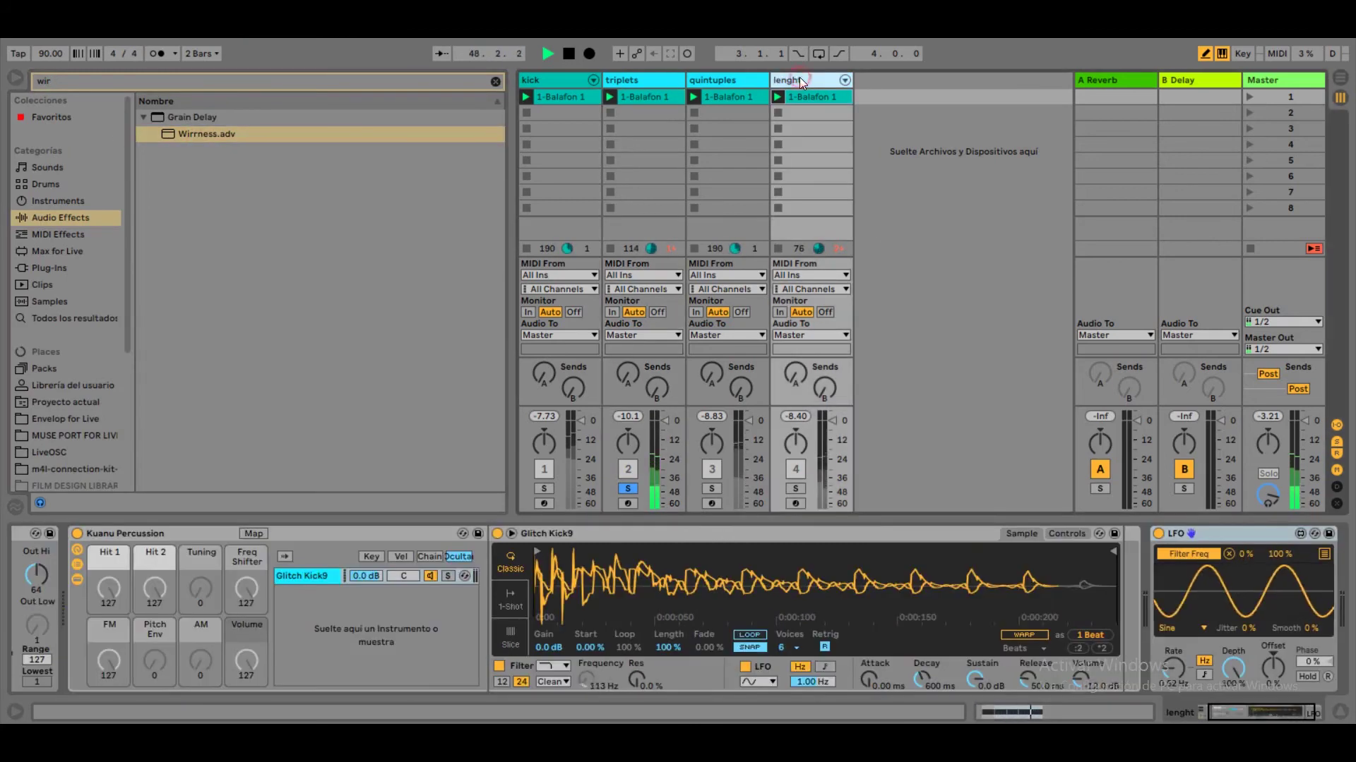
{"action": "left_click", "coordinate": [1324, 555]}
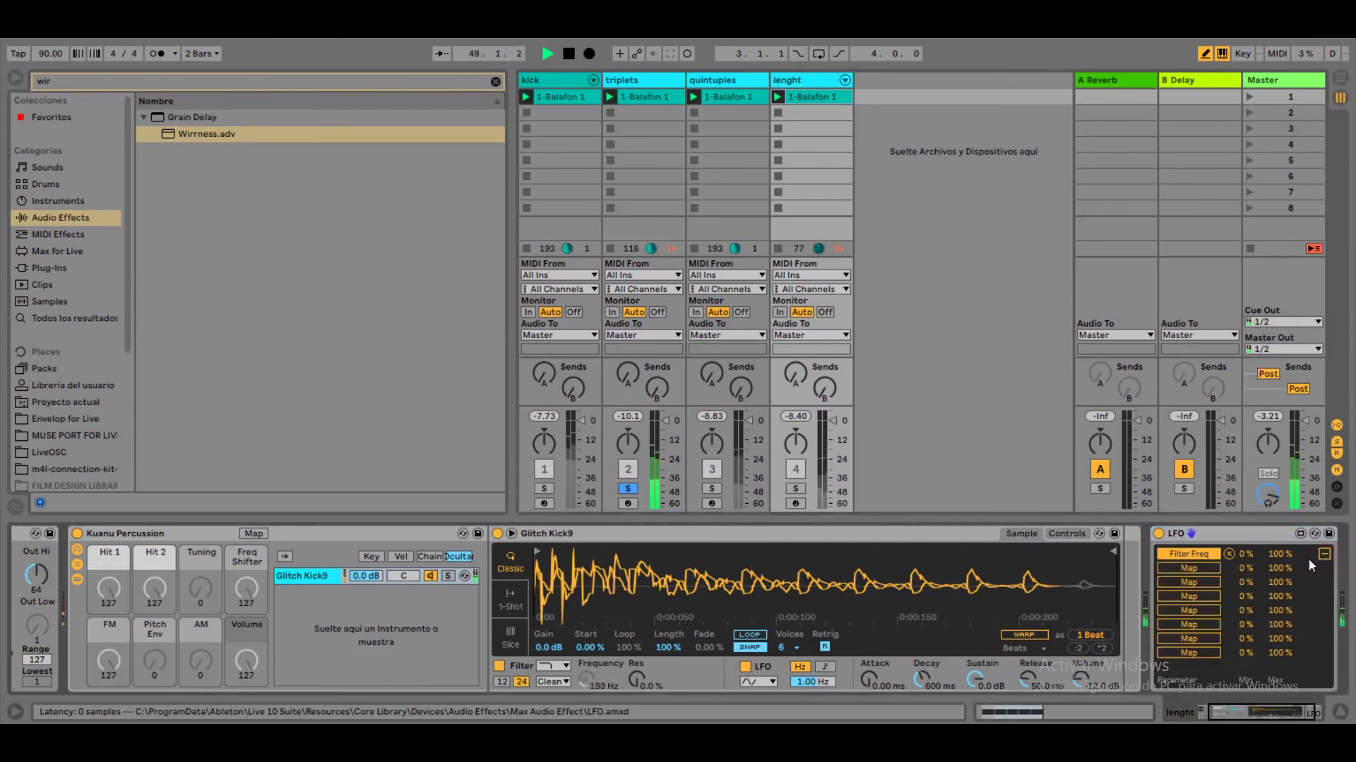
{"action": "left_click", "coordinate": [649, 79]}
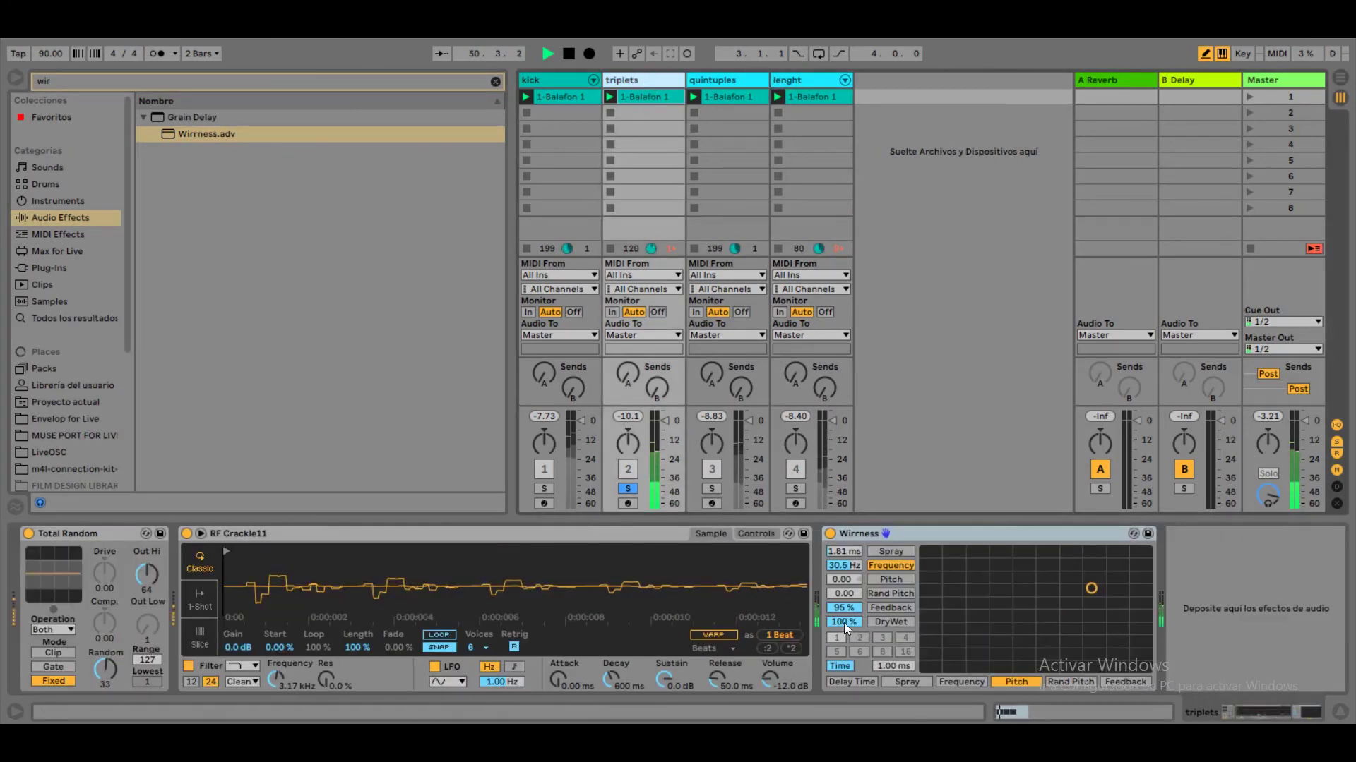
{"action": "left_click_drag", "start_coordinate": [844, 623], "coordinate": [844, 699]}
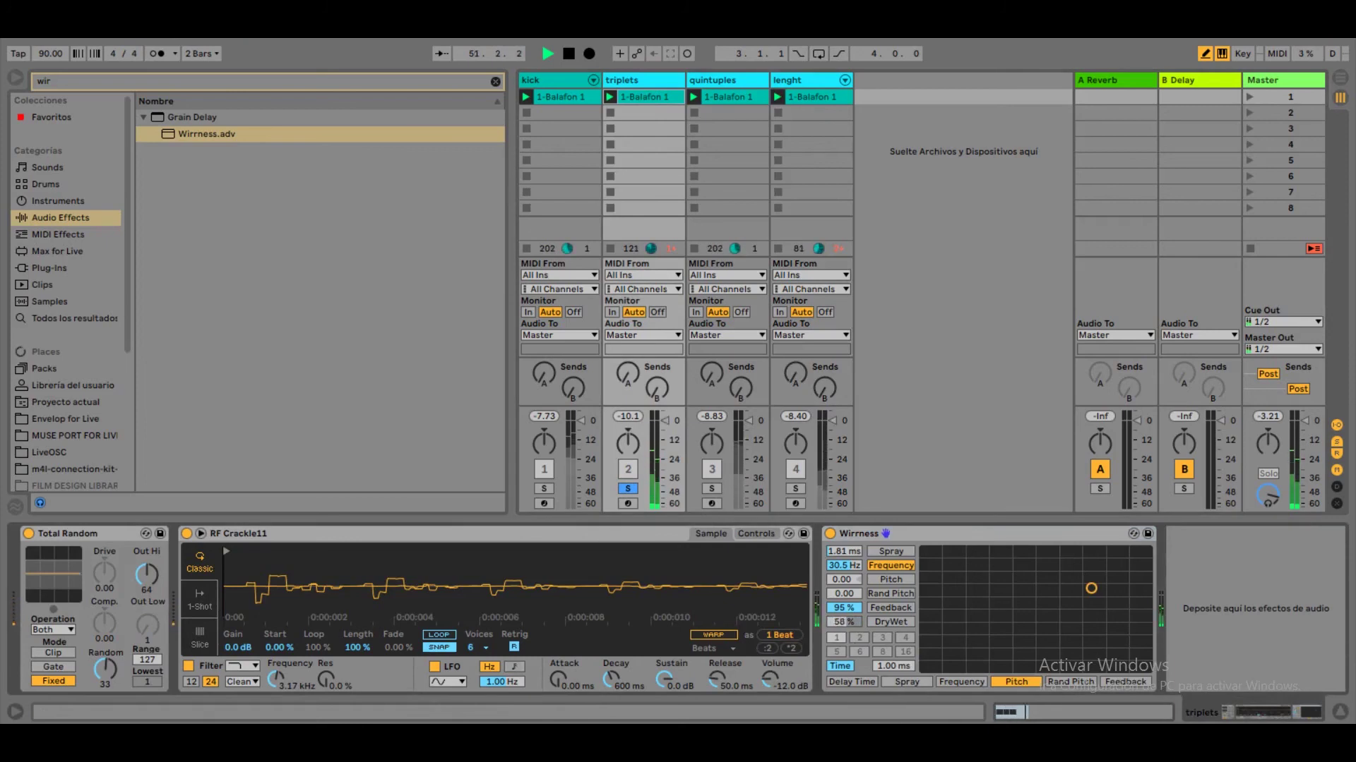
{"action": "mouse_move", "coordinate": [845, 622]}
{"action": "left_mouse_down"}
{"action": "mouse_move", "coordinate": [844, 593]}
{"action": "mouse_move", "coordinate": [844, 633]}
{"action": "mouse_move", "coordinate": [844, 616]}
{"action": "left_mouse_up"}
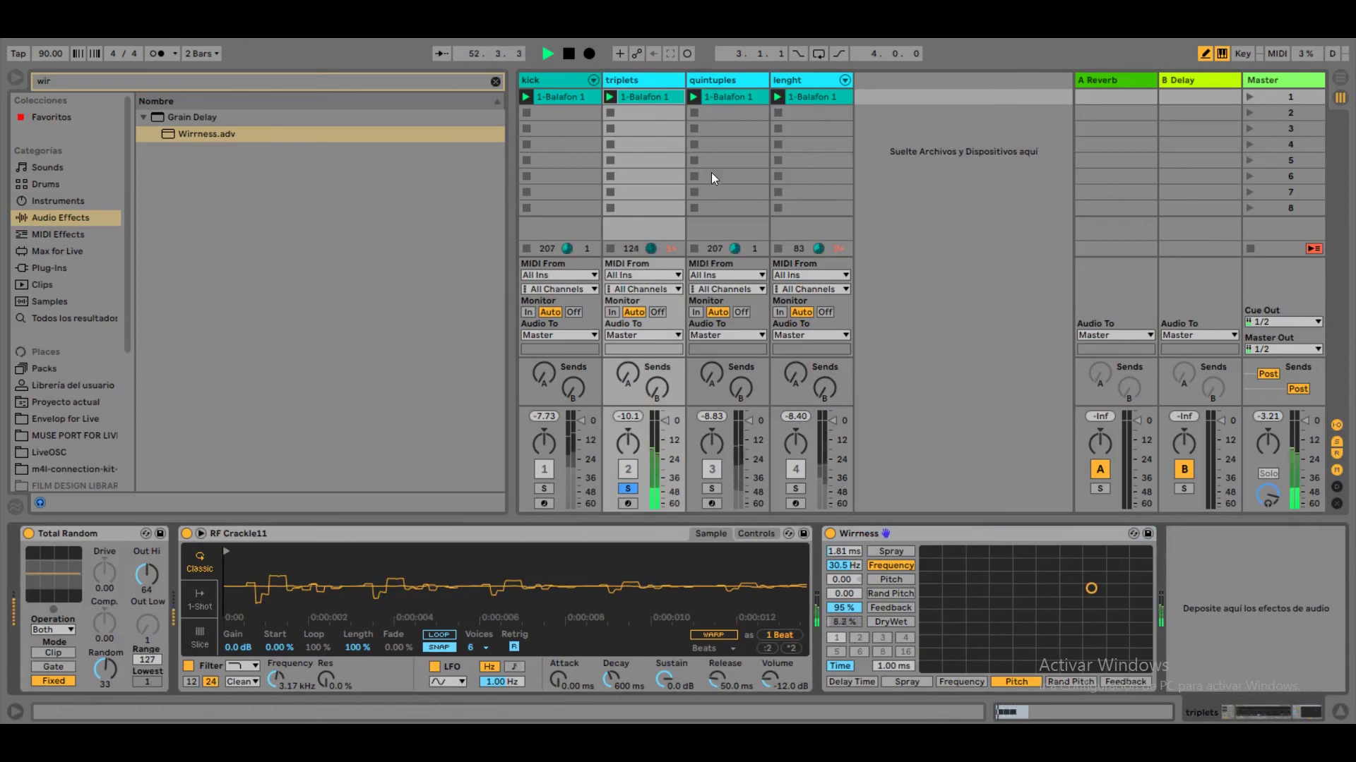
Step: Return the lenght LFO to its waveform view and nudge its rate to 0.32 Hz
{"action": "left_click", "coordinate": [791, 96]}
{"action": "left_click", "coordinate": [1325, 554]}
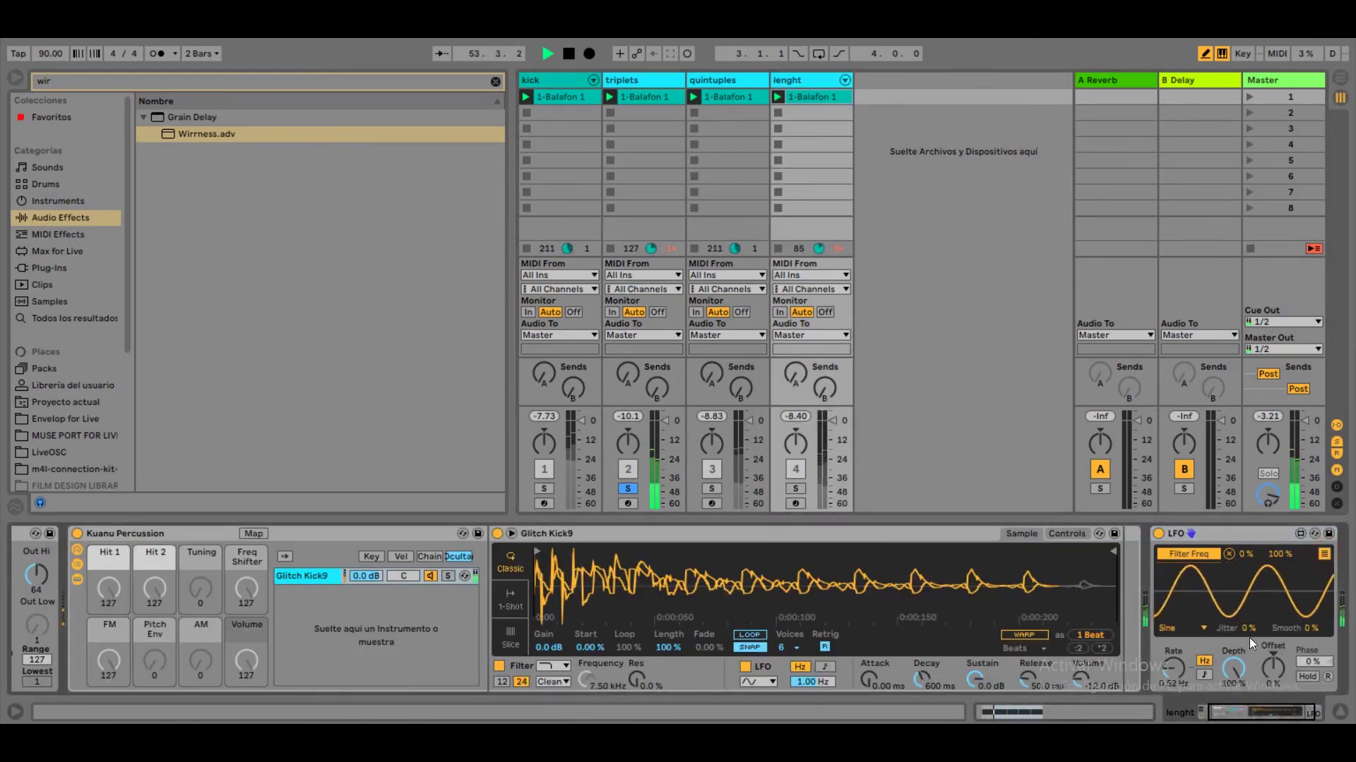
{"action": "left_click_drag", "start_coordinate": [1167, 672], "coordinate": [1167, 667]}
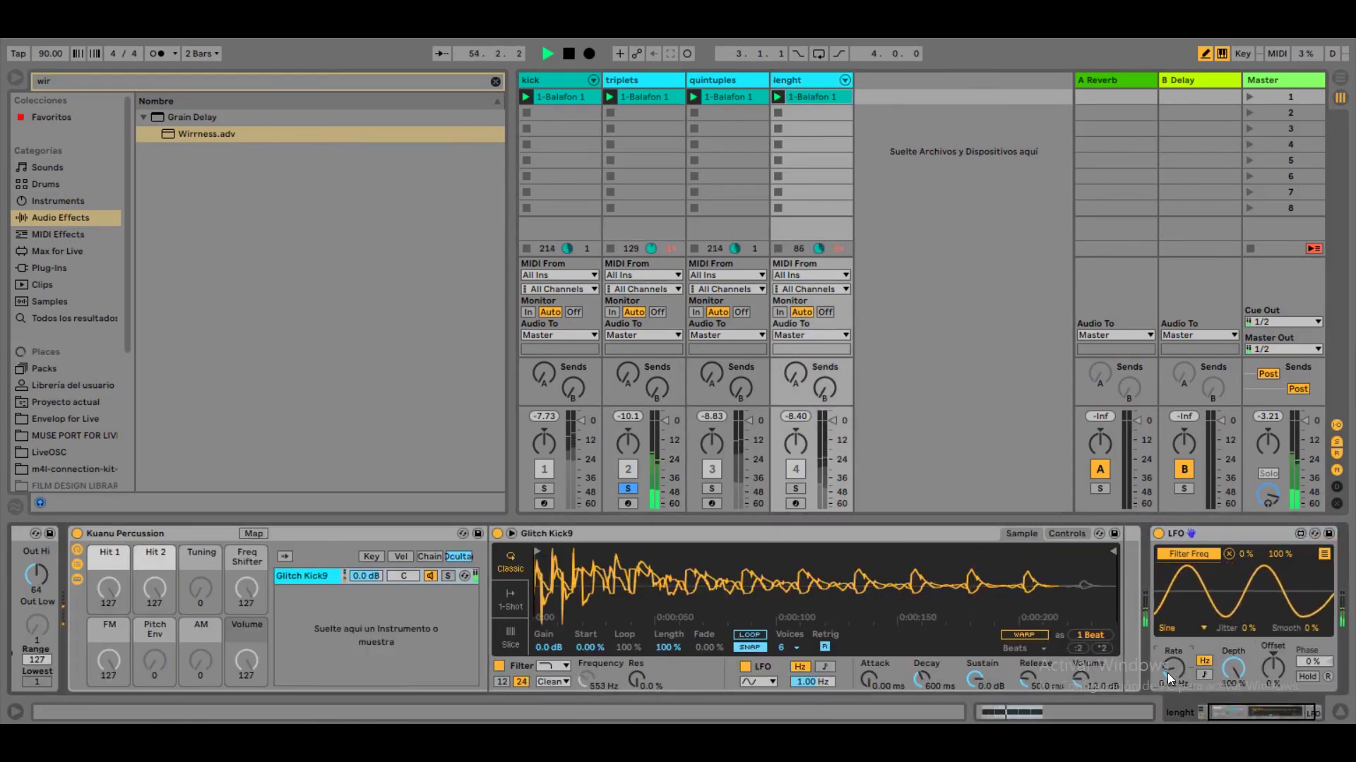
Step: Unsolo the triplets track and clear the 'wir' search from the browser
{"action": "left_click", "coordinate": [625, 489]}
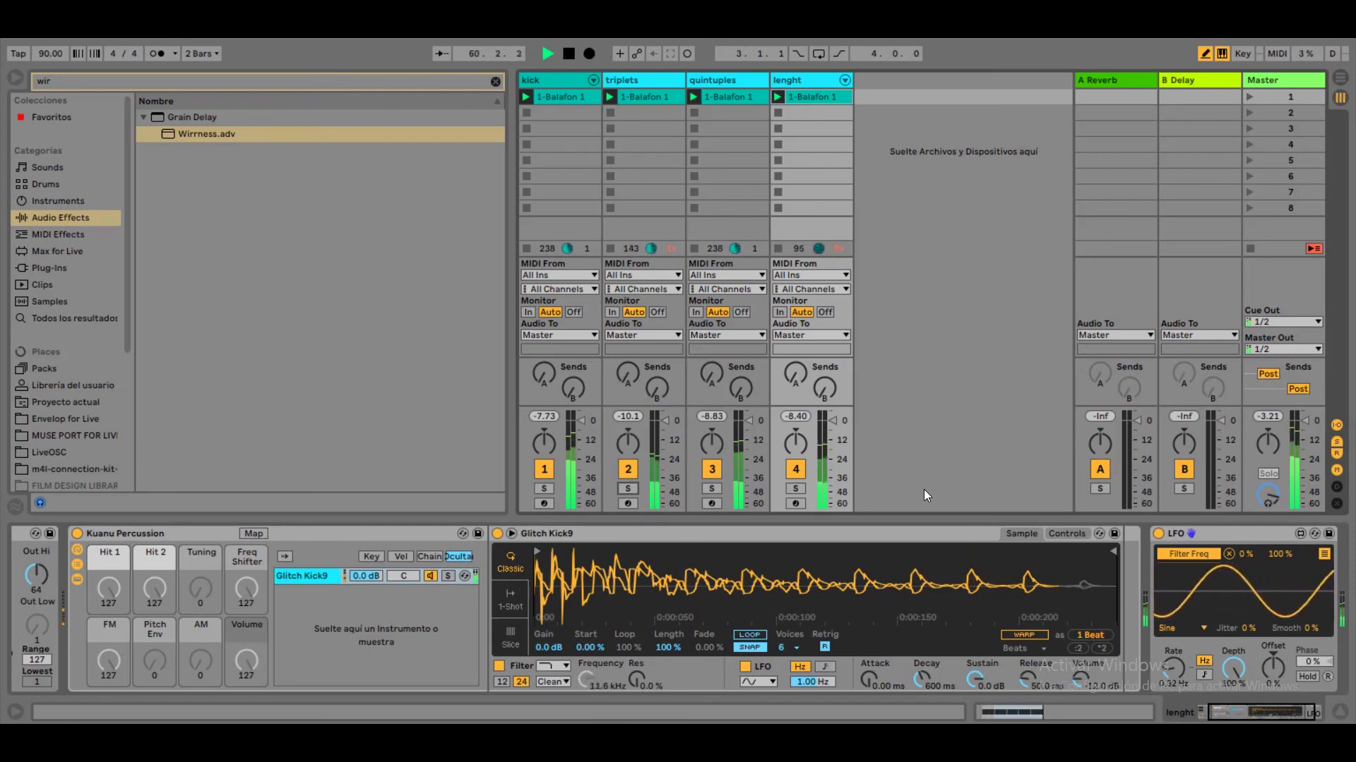
{"action": "left_click", "coordinate": [497, 79]}
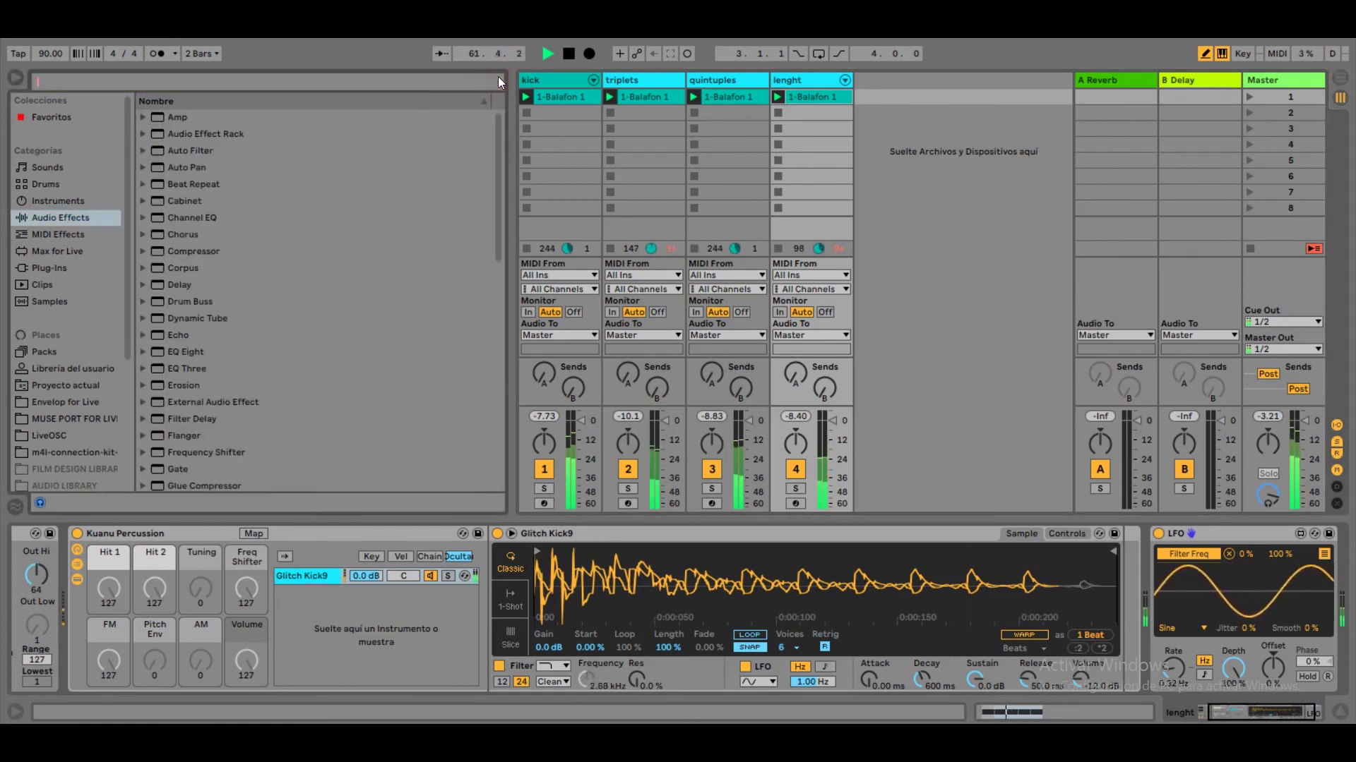